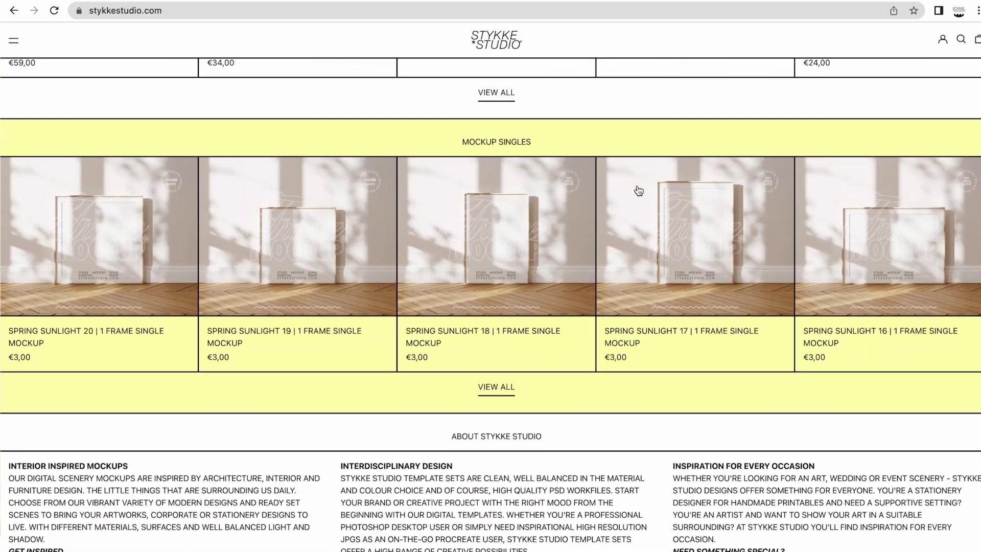
Step: Preview 728_01_03_Wall_5x7_Vertical Pass.mp4 from the Animation folder in Quick Look
{"action": "scroll", "coordinate": [637, 190], "scroll_direction": "down", "scroll_amount": 15}
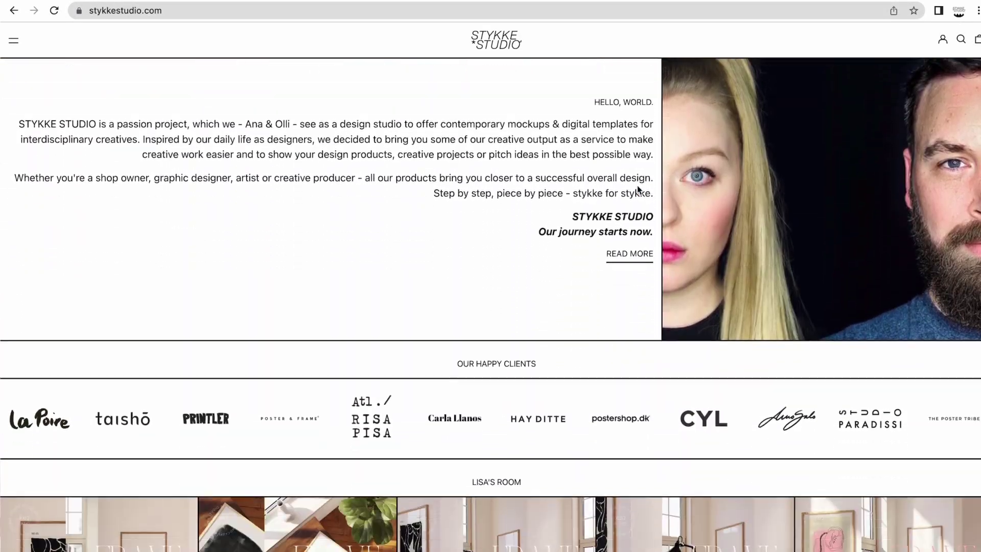
{"action": "scroll", "coordinate": [636, 190], "scroll_direction": "down", "scroll_amount": 15}
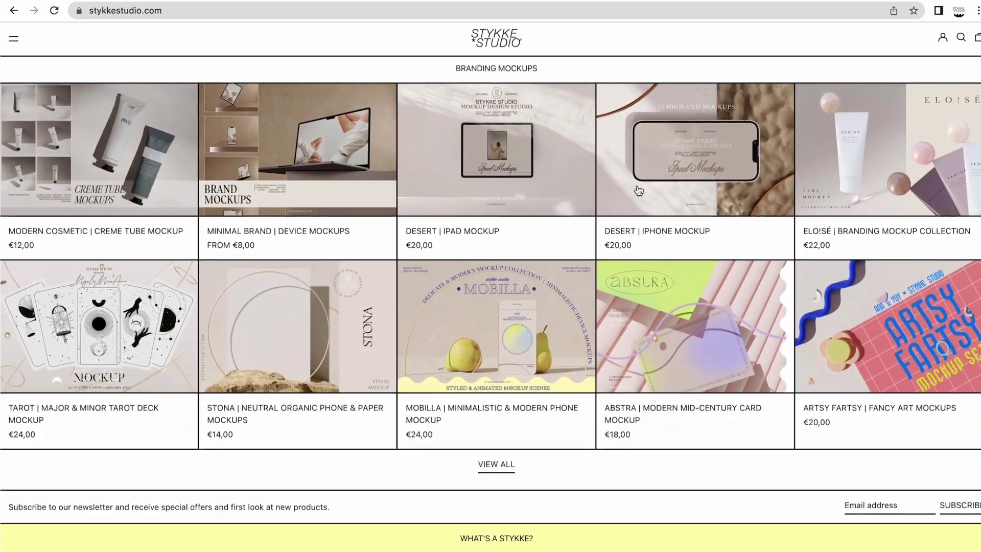
{"action": "scroll", "coordinate": [639, 191], "scroll_direction": "up", "scroll_amount": 20}
{"action": "scroll", "coordinate": [639, 191], "scroll_direction": "up", "scroll_amount": 15}
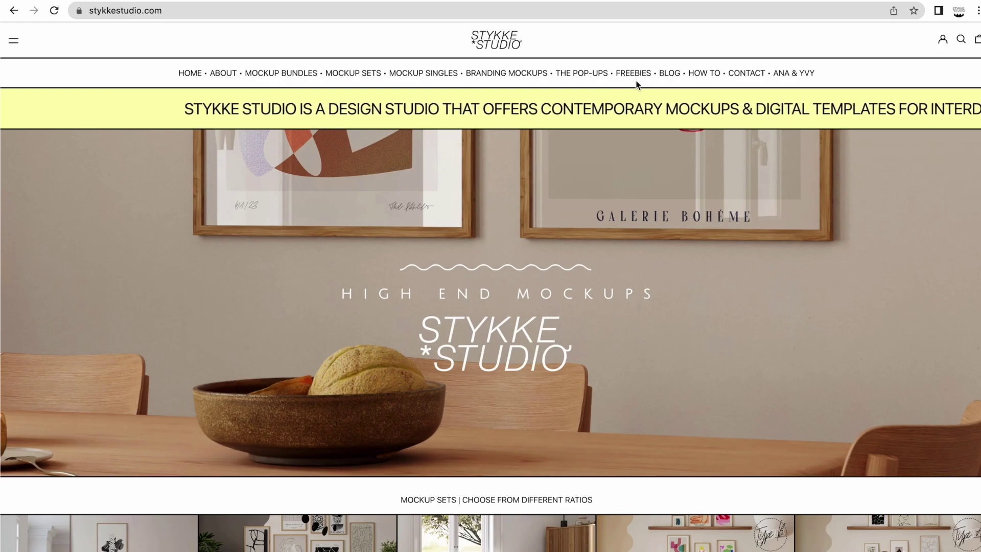
{"action": "scroll", "coordinate": [641, 149], "scroll_direction": "down", "scroll_amount": 20}
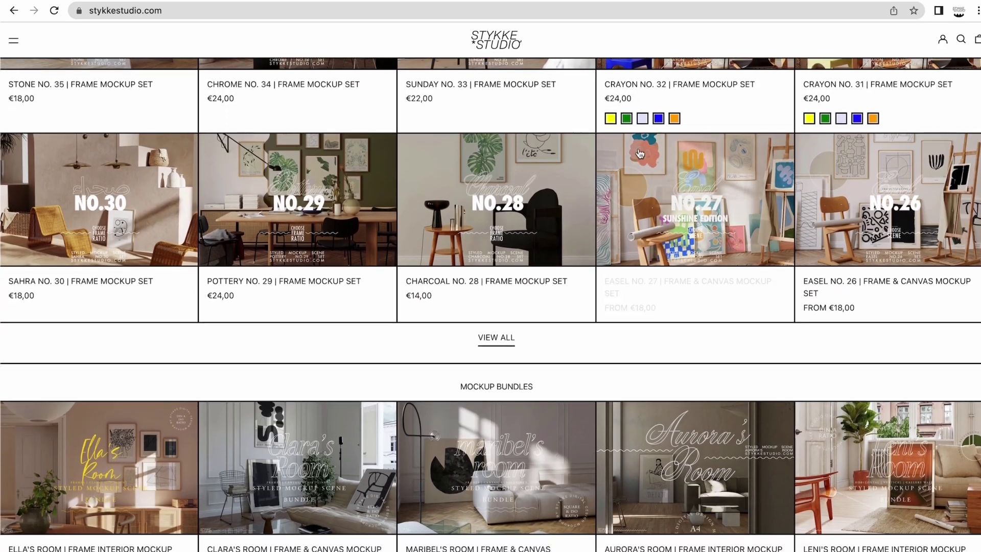
{"action": "scroll", "coordinate": [638, 153], "scroll_direction": "down", "scroll_amount": 15}
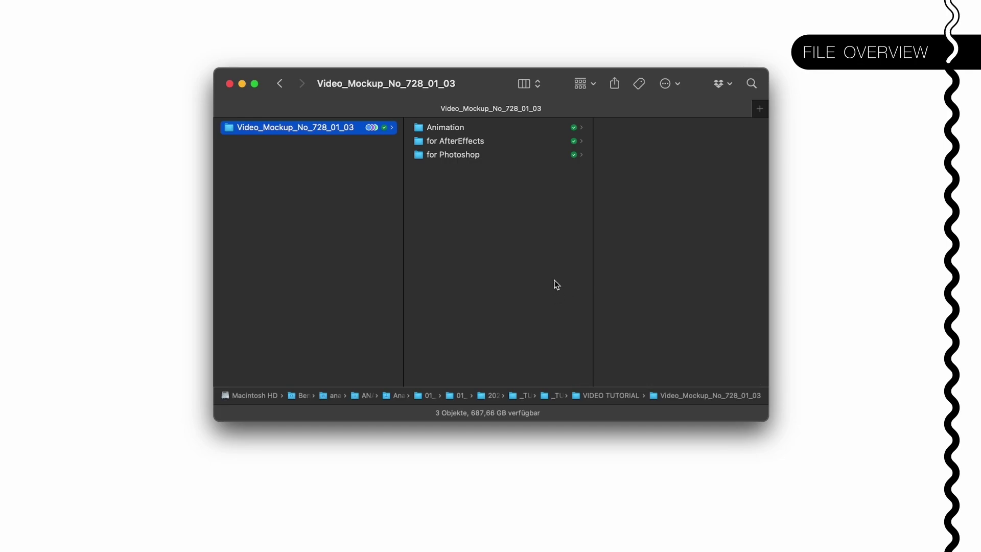
{"action": "left_click", "coordinate": [469, 127]}
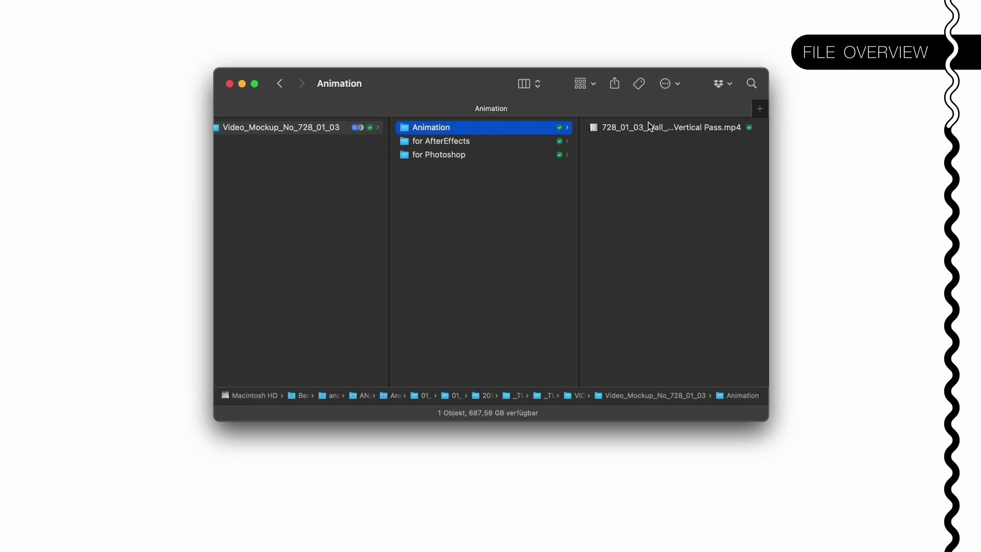
{"action": "left_click", "coordinate": [648, 128]}
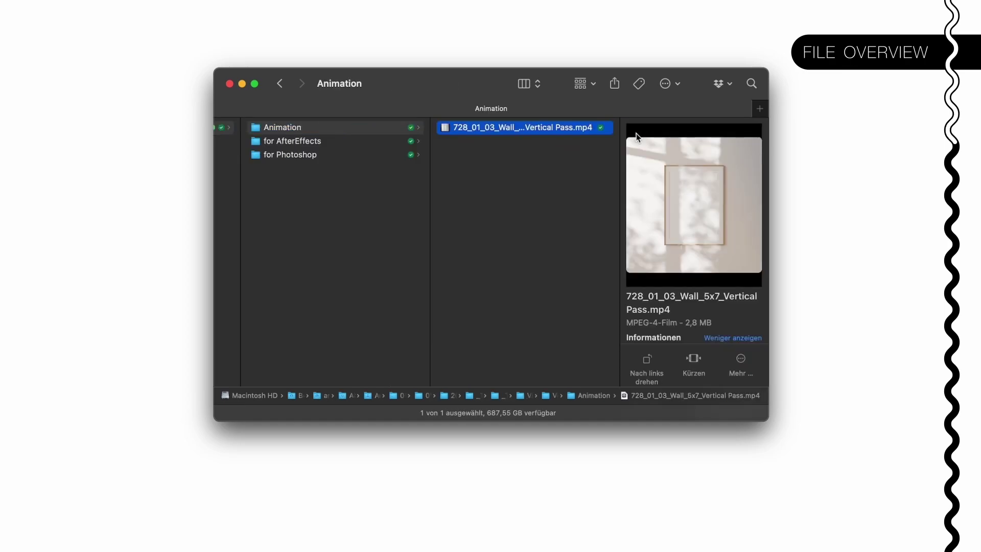
{"action": "mouse_move", "coordinate": [689, 197]}
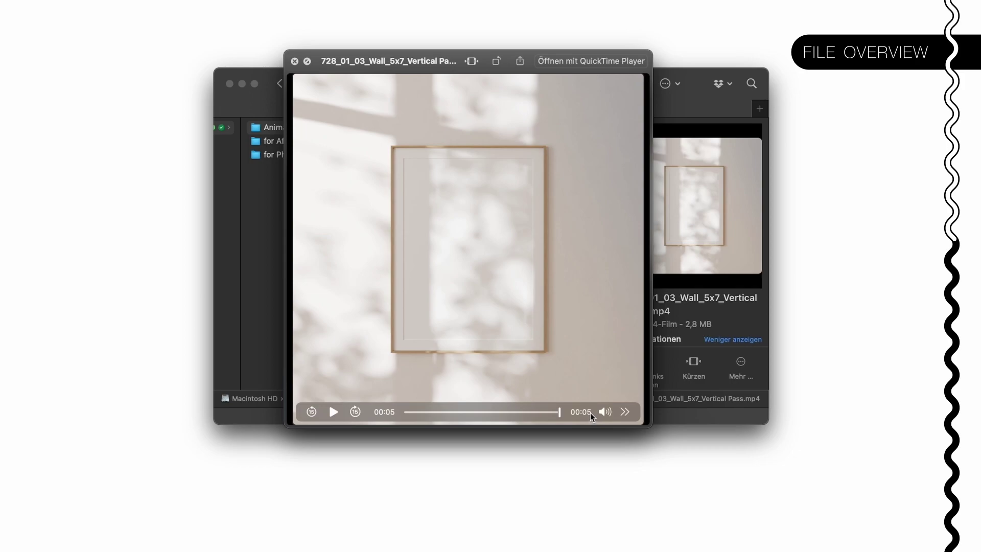
Step: Close the video preview and browse the for AfterEffects and for Photoshop folders
{"action": "left_click", "coordinate": [296, 62]}
{"action": "left_click", "coordinate": [347, 143]}
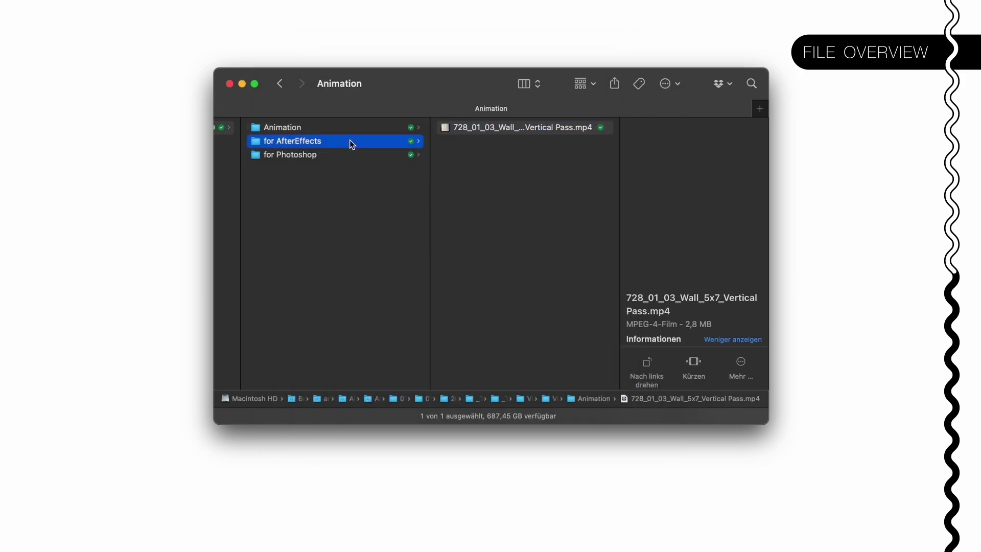
{"action": "scroll", "coordinate": [376, 155], "scroll_direction": "left", "scroll_amount": 2}
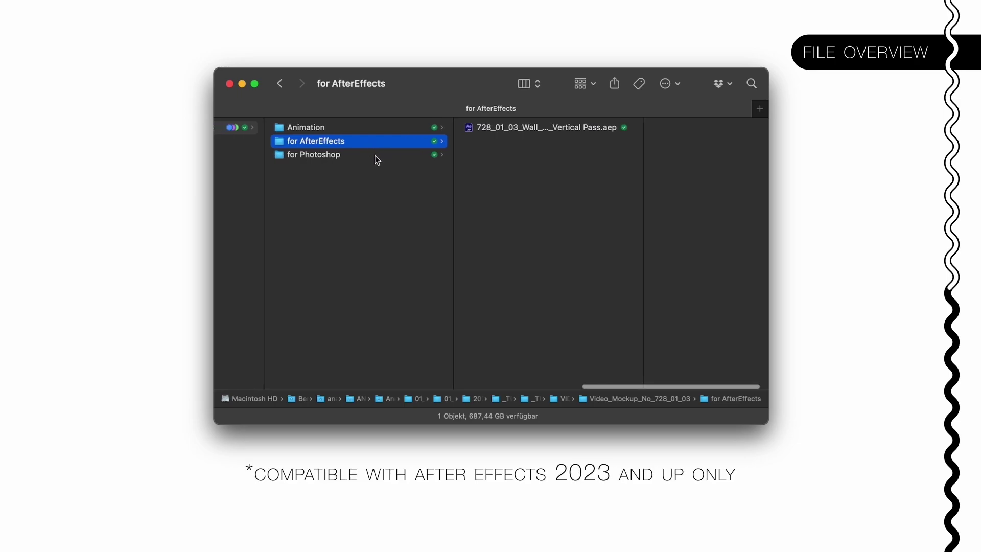
{"action": "scroll", "coordinate": [371, 157], "scroll_direction": "left", "scroll_amount": 3}
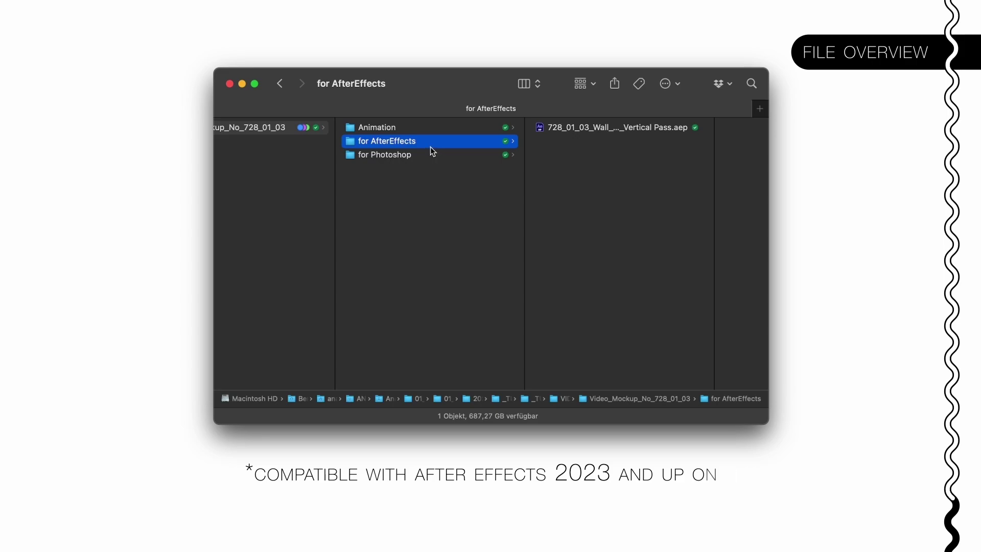
{"action": "left_click", "coordinate": [425, 155]}
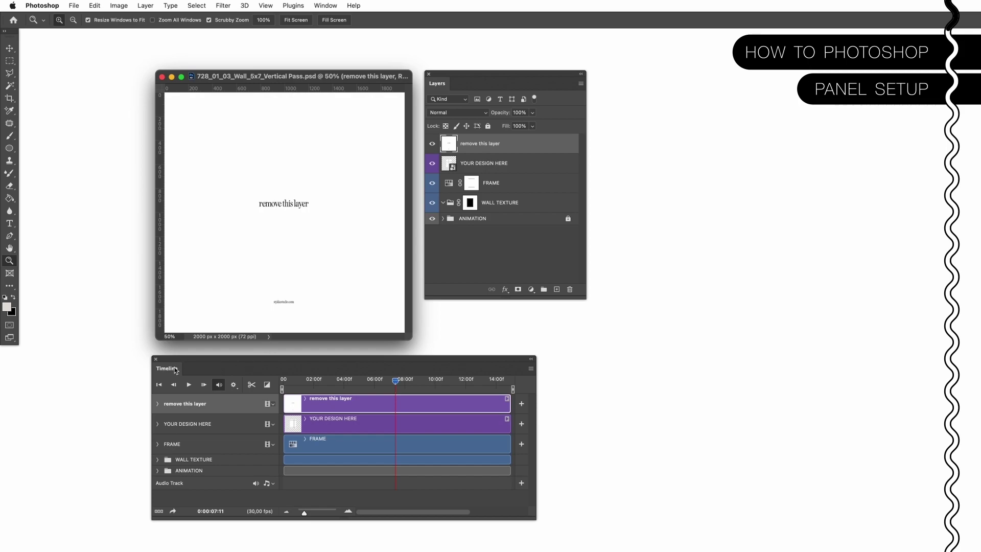
{"action": "left_click", "coordinate": [322, 6]}
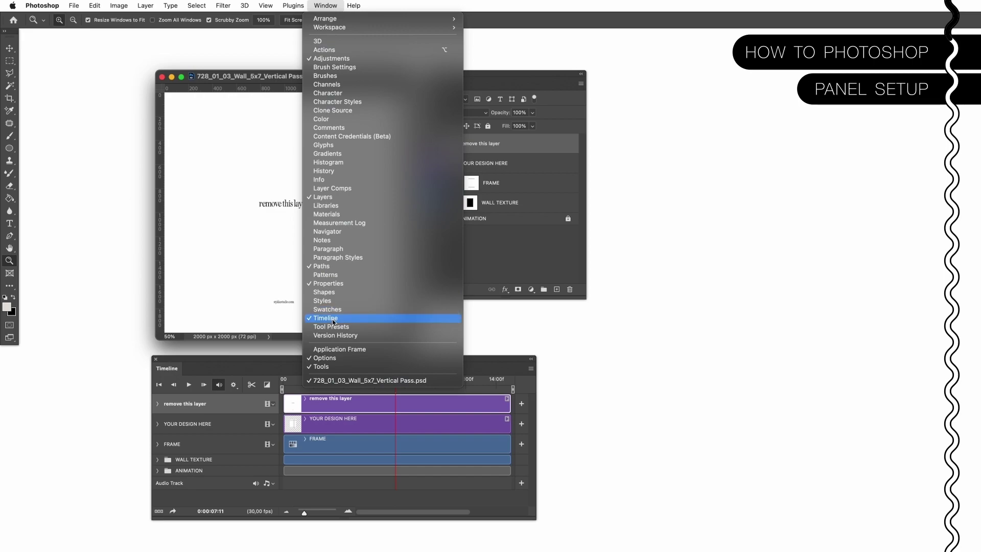
{"action": "left_click", "coordinate": [351, 200]}
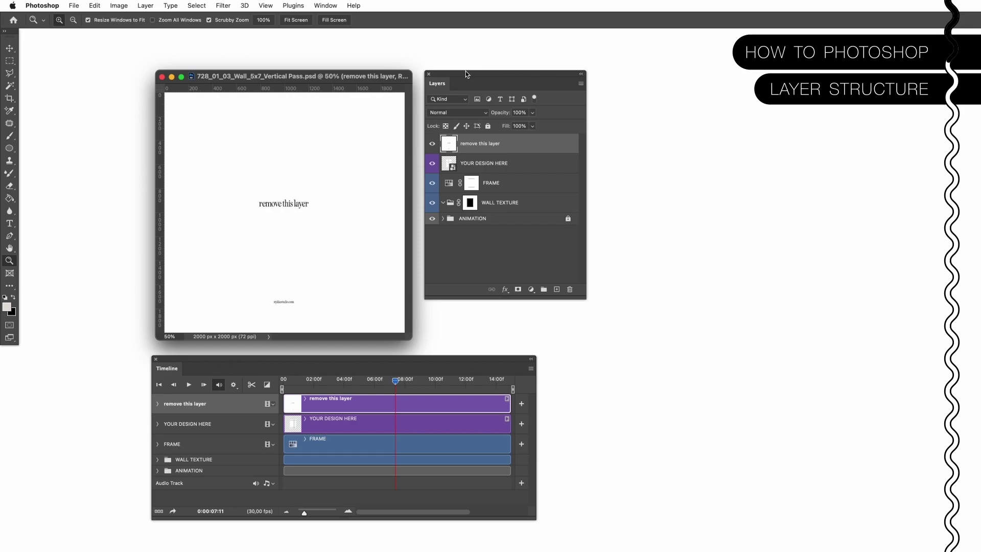
Step: Delete the 'remove this layer' placeholder, moving the Layers panel aside and back
{"action": "left_click_drag", "start_coordinate": [465, 72], "coordinate": [414, 335]}
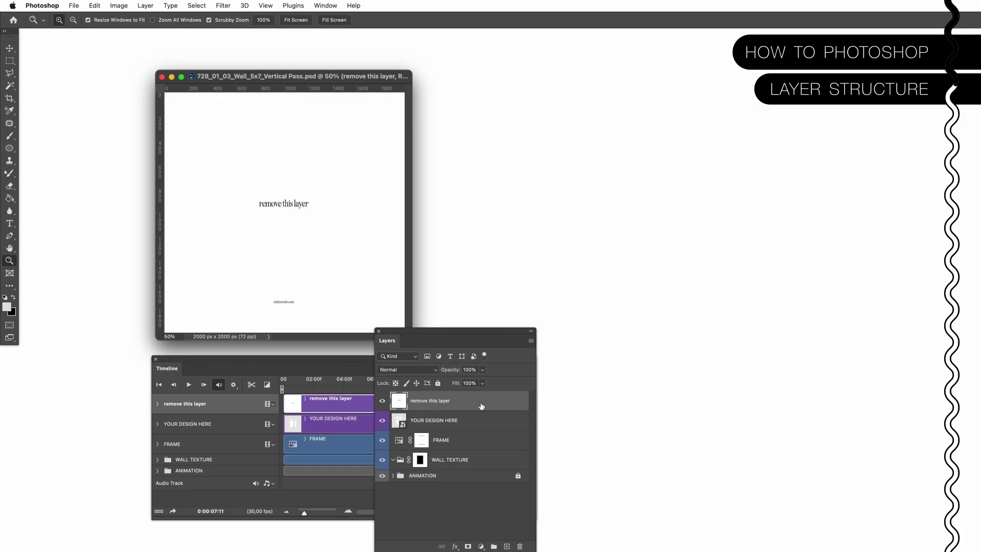
{"action": "left_click_drag", "start_coordinate": [478, 406], "coordinate": [519, 546]}
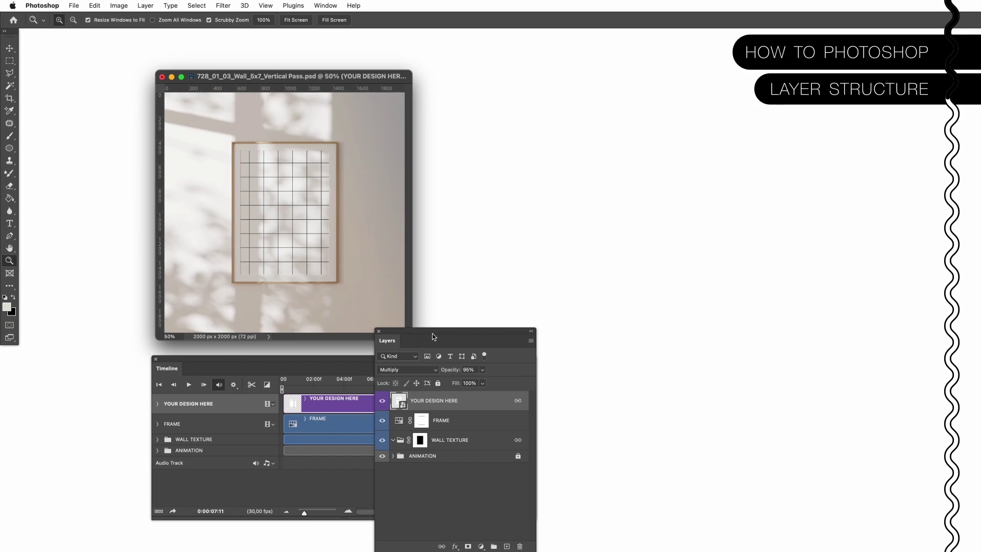
{"action": "left_click_drag", "start_coordinate": [420, 329], "coordinate": [475, 70]}
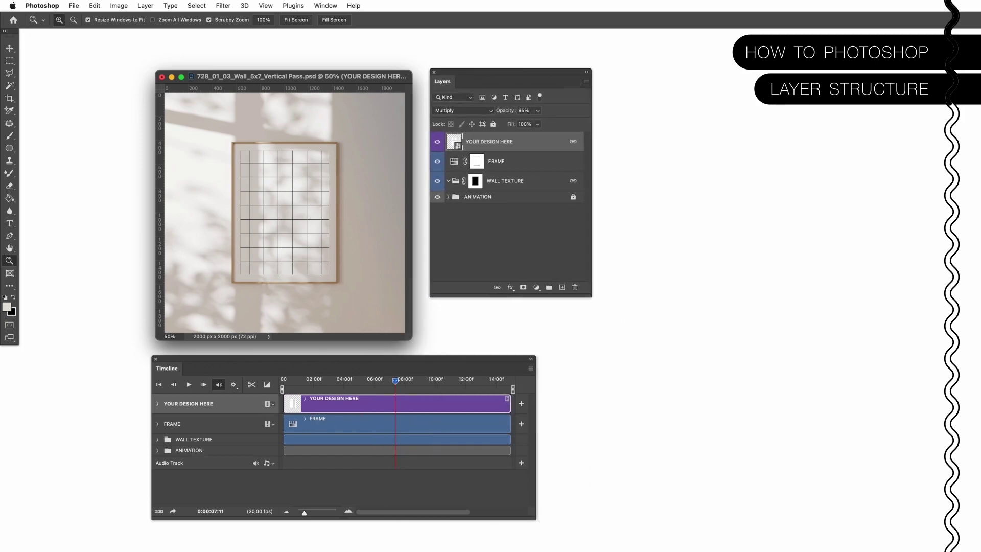
Step: Place poster-66 into the YOUR DESIGN HERE smart object, scaled up to fill the canvas
{"action": "double_click", "coordinate": [453, 143]}
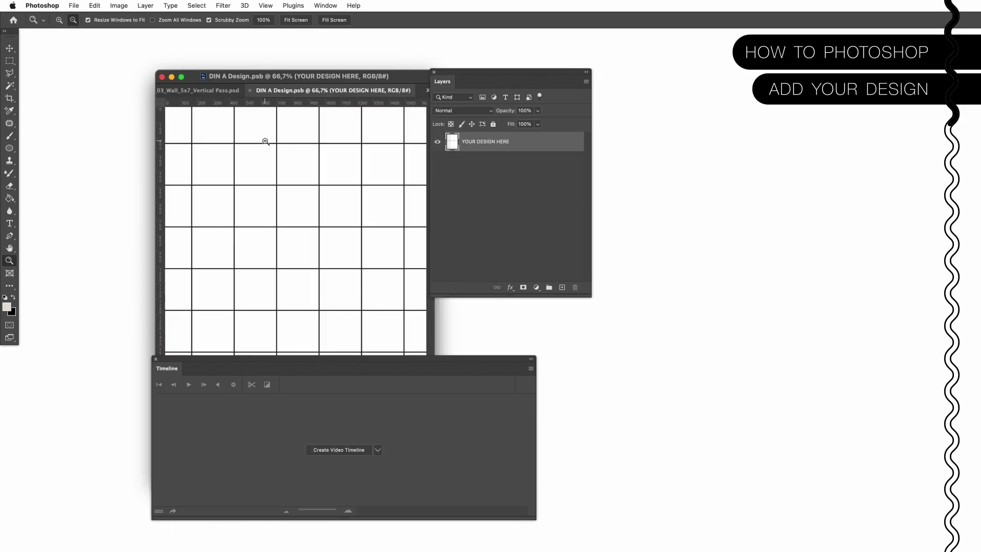
{"action": "left_click", "coordinate": [267, 138], "text": "alt"}
{"action": "left_click_drag", "start_coordinate": [263, 79], "coordinate": [364, 74]}
{"action": "left_click_drag", "start_coordinate": [437, 145], "coordinate": [339, 159]}
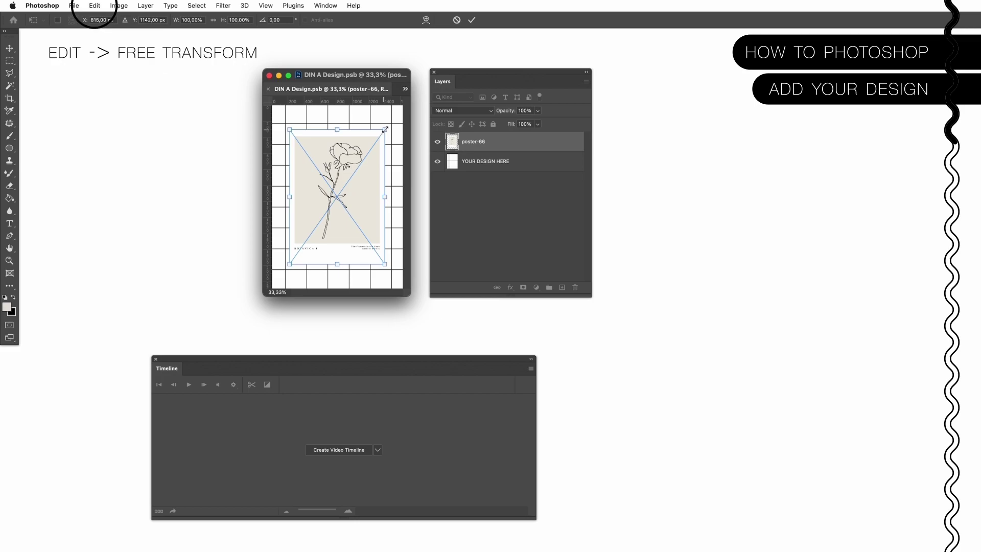
{"action": "left_click_drag", "start_coordinate": [384, 130], "coordinate": [406, 106]}
{"action": "key", "text": "Return"}
{"action": "key", "text": "z"}
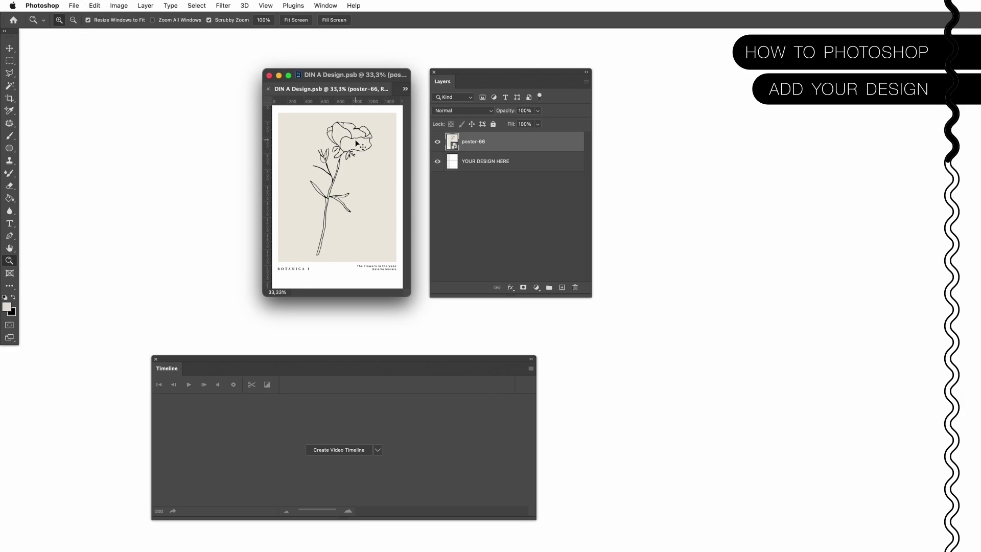
{"action": "key", "text": "super+s"}
{"action": "key", "text": "super+w"}
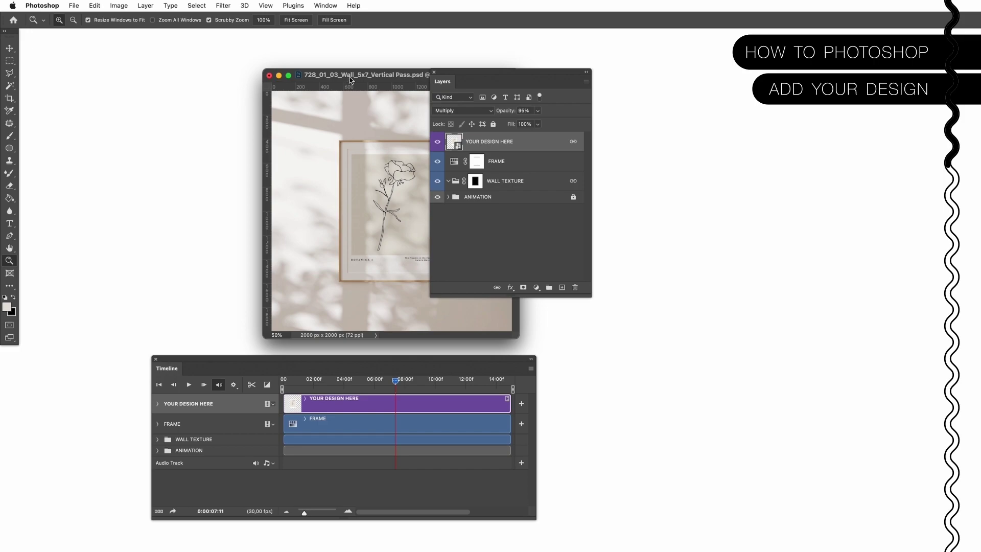
{"action": "left_click_drag", "start_coordinate": [350, 75], "coordinate": [247, 71]}
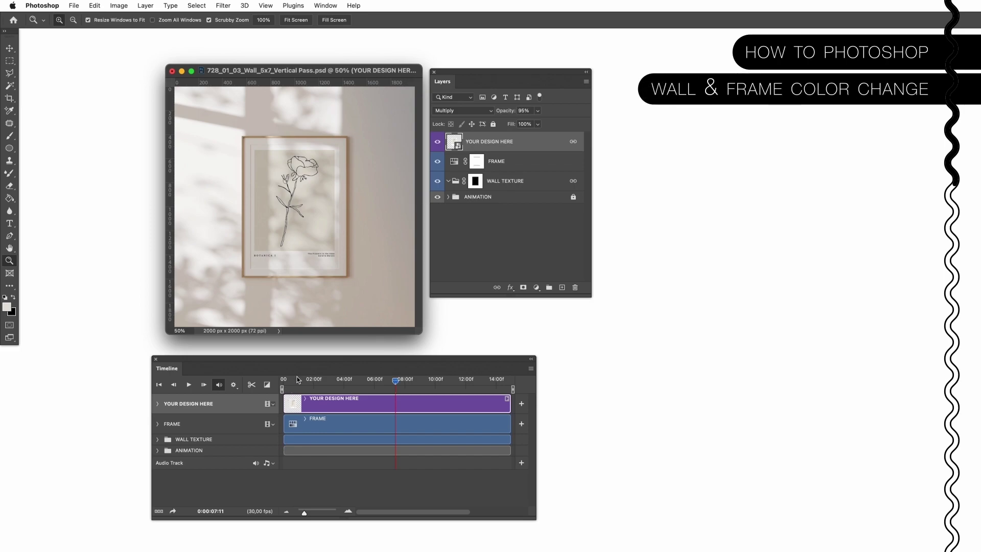
{"action": "mouse_move", "coordinate": [289, 382]}
{"action": "left_mouse_down"}
{"action": "mouse_move", "coordinate": [490, 384]}
{"action": "mouse_move", "coordinate": [289, 386]}
{"action": "left_mouse_up"}
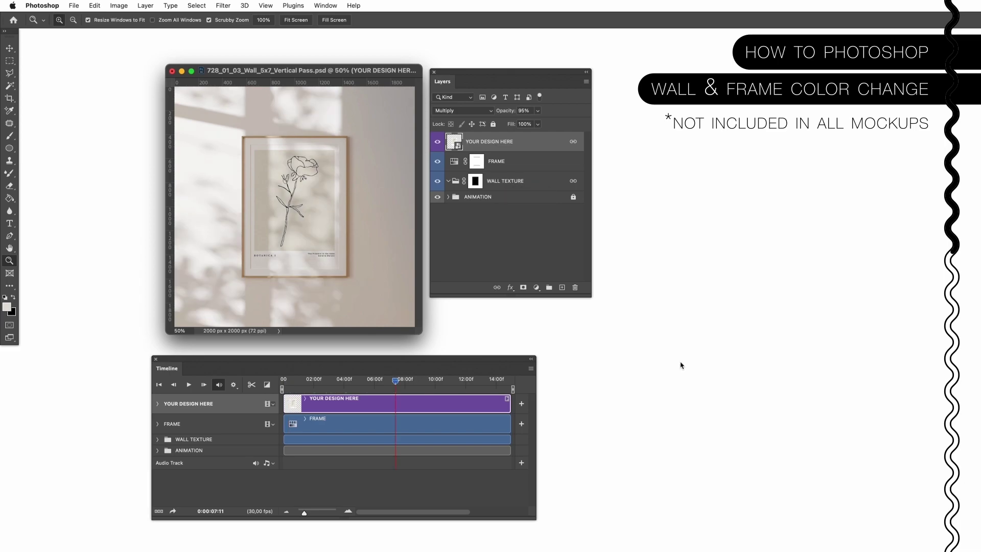
Step: Scale the placed wall photo to 53% and move it into the WALL TEXTURE group
{"action": "left_click", "coordinate": [518, 186]}
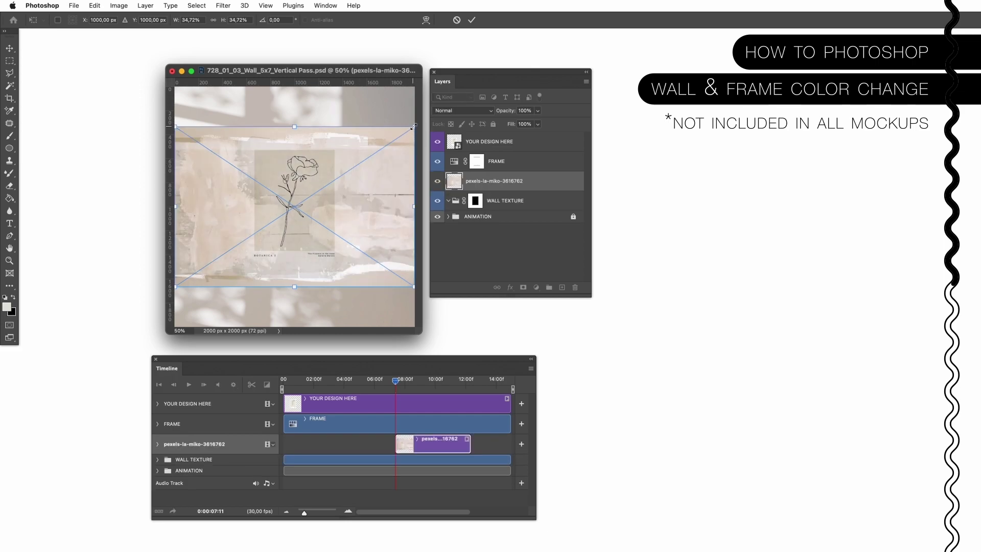
{"action": "left_click_drag", "start_coordinate": [412, 128], "coordinate": [476, 84]}
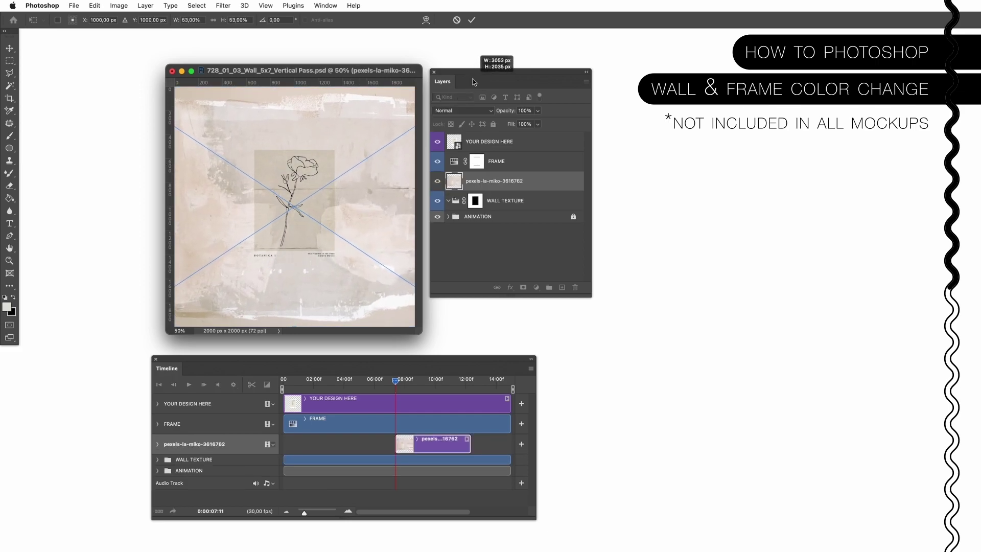
{"action": "key", "text": "Return"}
{"action": "left_click_drag", "start_coordinate": [529, 186], "coordinate": [508, 201]}
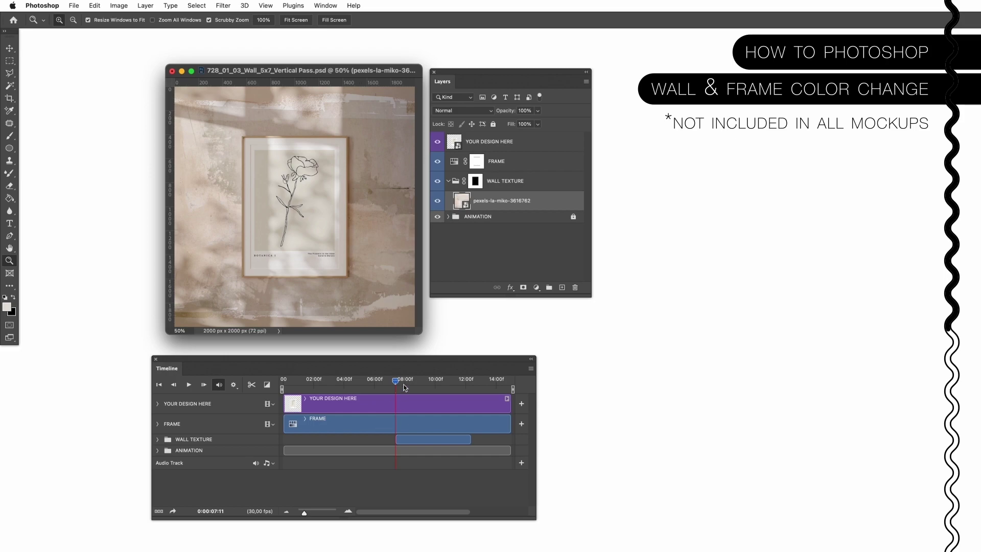
Step: Extend the pexels wall photo clip to the timeline's start and end
{"action": "mouse_move", "coordinate": [404, 387]}
{"action": "left_mouse_down"}
{"action": "mouse_move", "coordinate": [370, 386]}
{"action": "mouse_move", "coordinate": [396, 383]}
{"action": "left_mouse_up"}
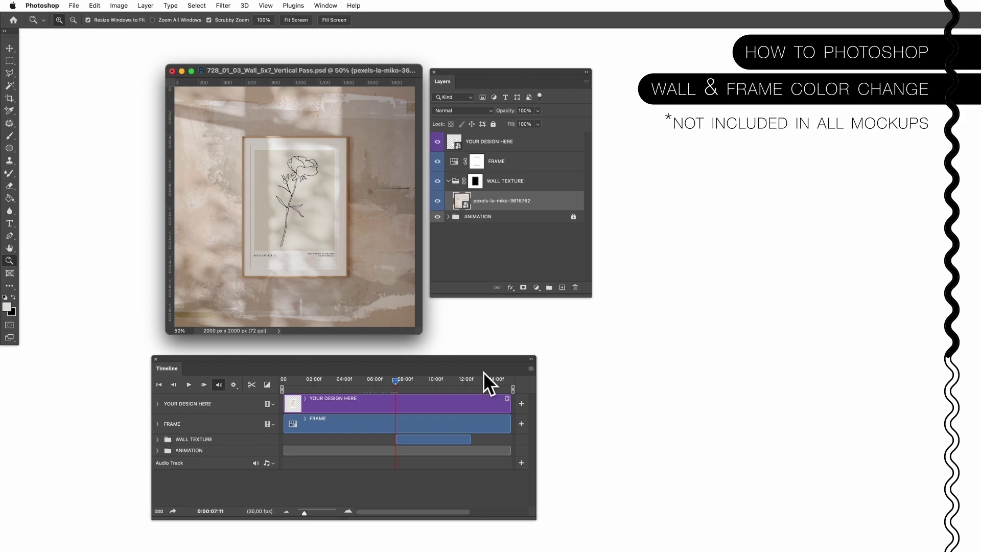
{"action": "left_click", "coordinate": [158, 439]}
{"action": "left_click_drag", "start_coordinate": [396, 486], "coordinate": [284, 486]}
{"action": "left_click_drag", "start_coordinate": [473, 487], "coordinate": [511, 486]}
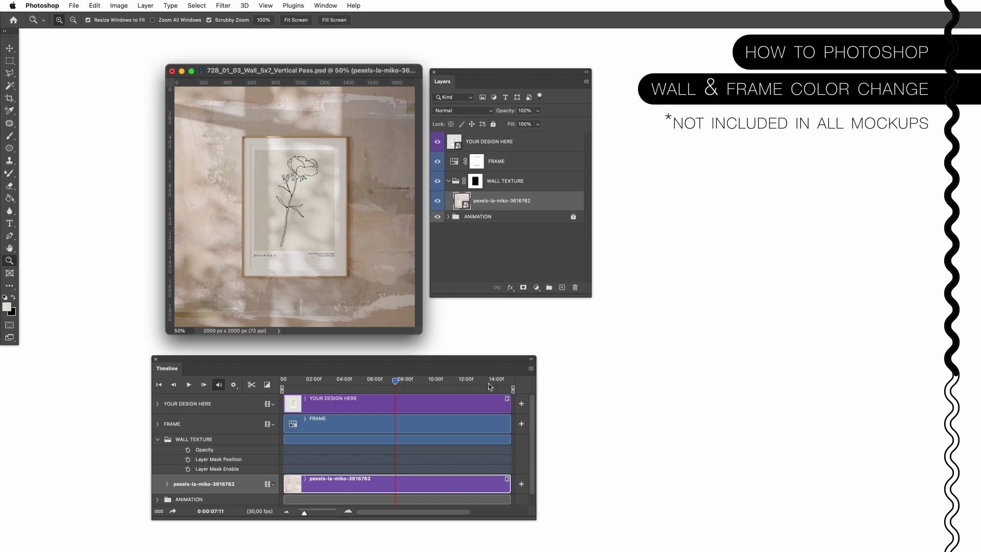
Step: Scrub through the timeline and play the animation to check the textured loop
{"action": "left_click_drag", "start_coordinate": [424, 382], "coordinate": [499, 382]}
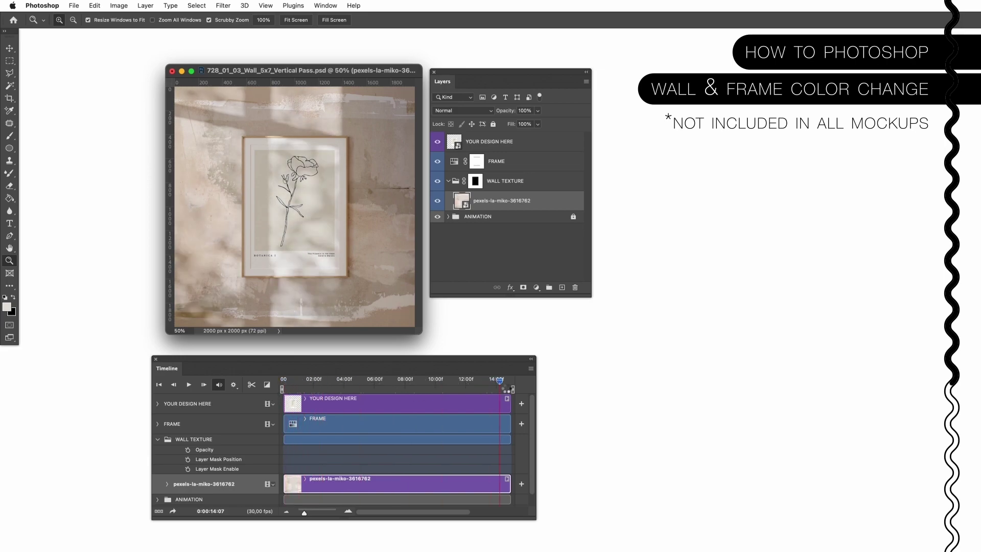
{"action": "left_click", "coordinate": [405, 383]}
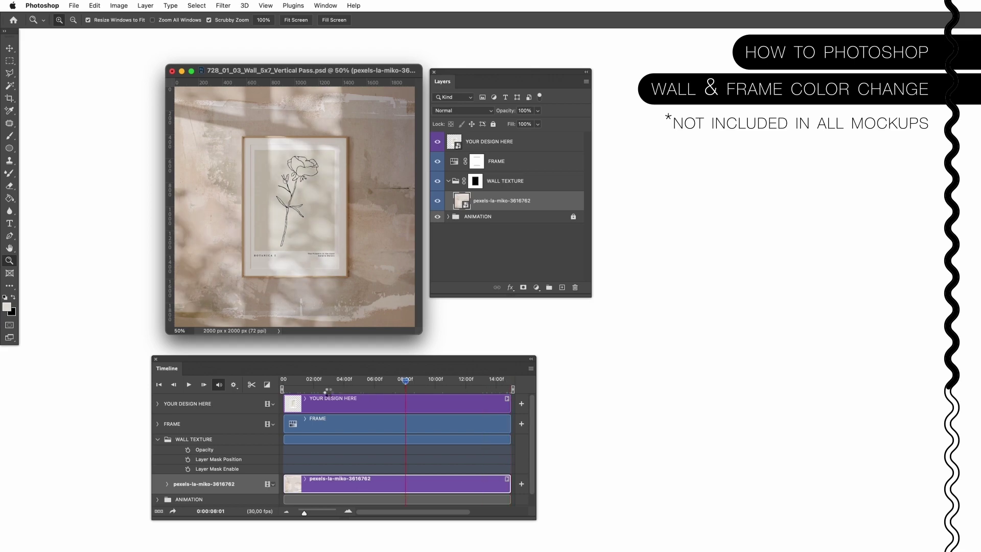
{"action": "left_click", "coordinate": [284, 382]}
{"action": "left_click_drag", "start_coordinate": [307, 382], "coordinate": [499, 382]}
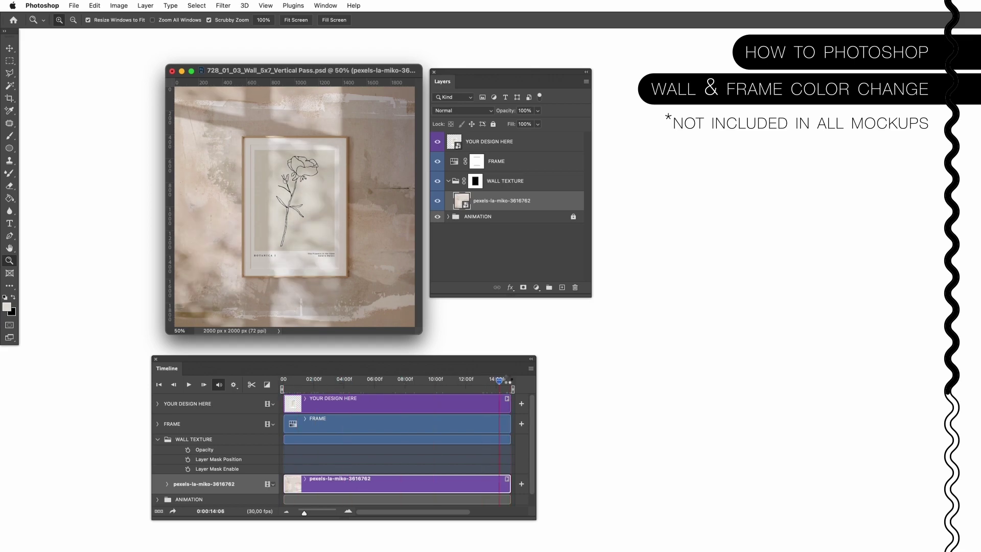
{"action": "key", "text": "space"}
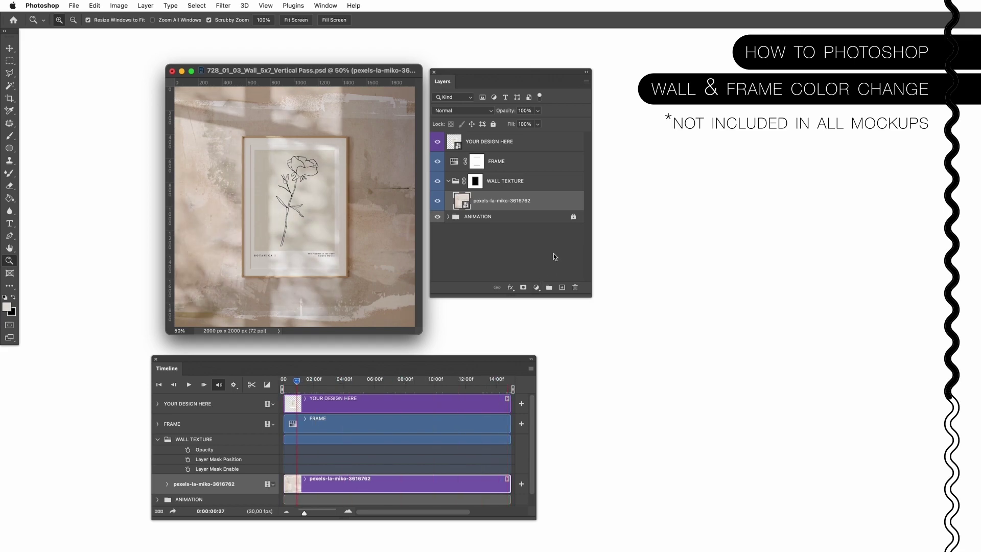
{"action": "left_click", "coordinate": [541, 289]}
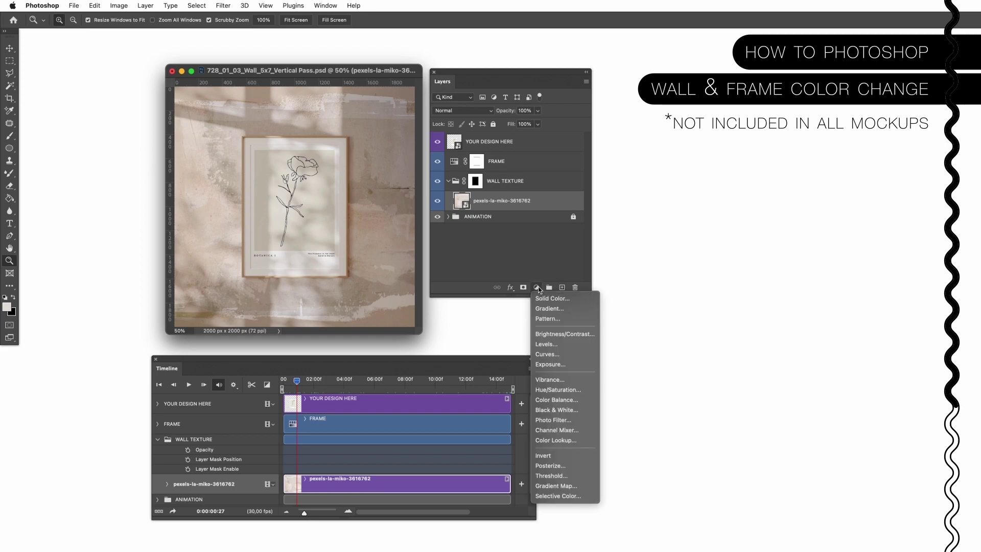
{"action": "left_click", "coordinate": [539, 290]}
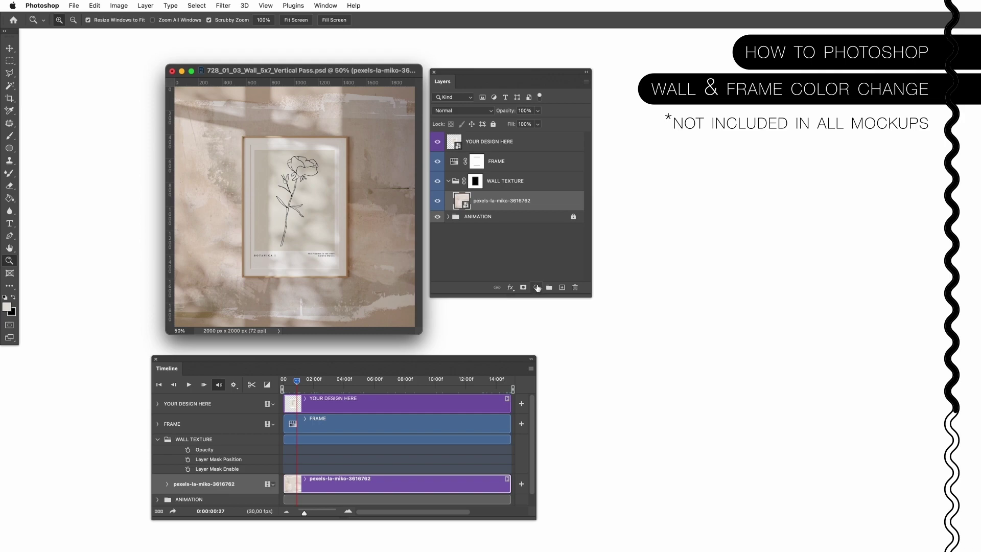
{"action": "left_click", "coordinate": [538, 289]}
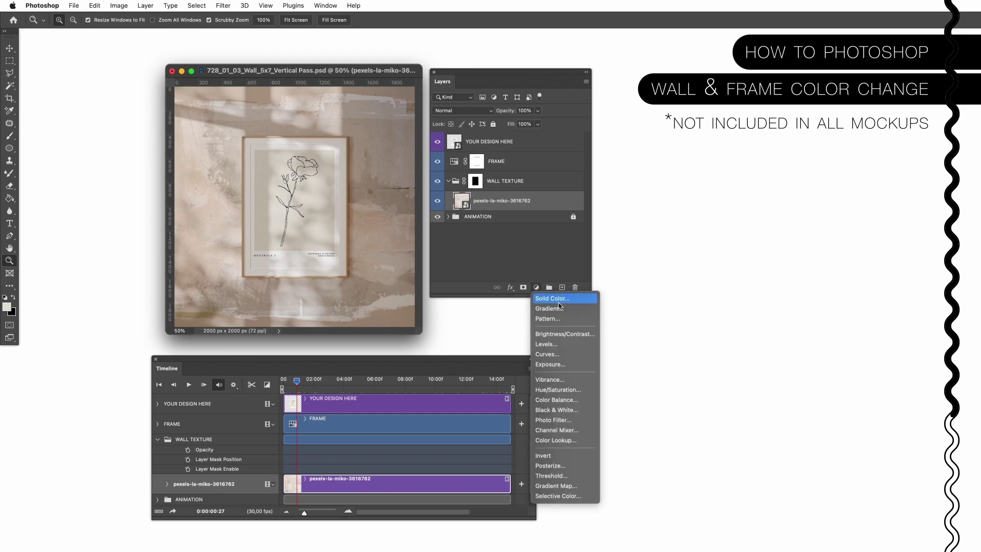
{"action": "left_click", "coordinate": [551, 302]}
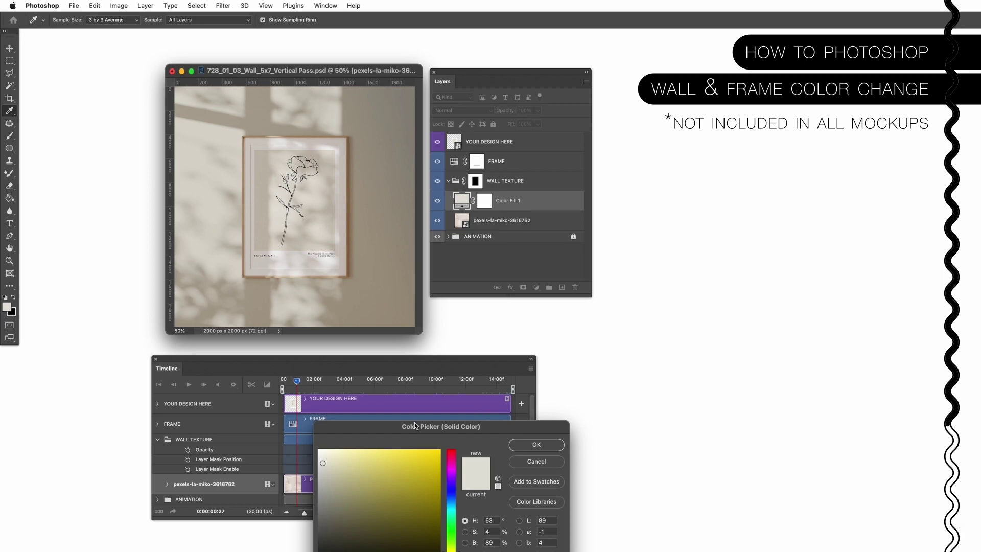
{"action": "left_click_drag", "start_coordinate": [415, 426], "coordinate": [353, 211]}
{"action": "left_click", "coordinate": [484, 231]}
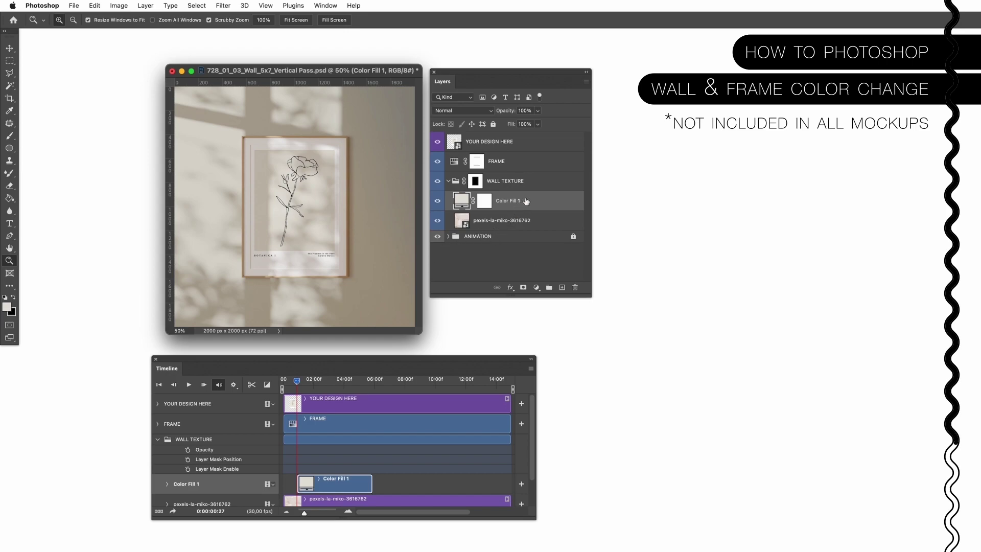
{"action": "left_click_drag", "start_coordinate": [535, 198], "coordinate": [575, 287]}
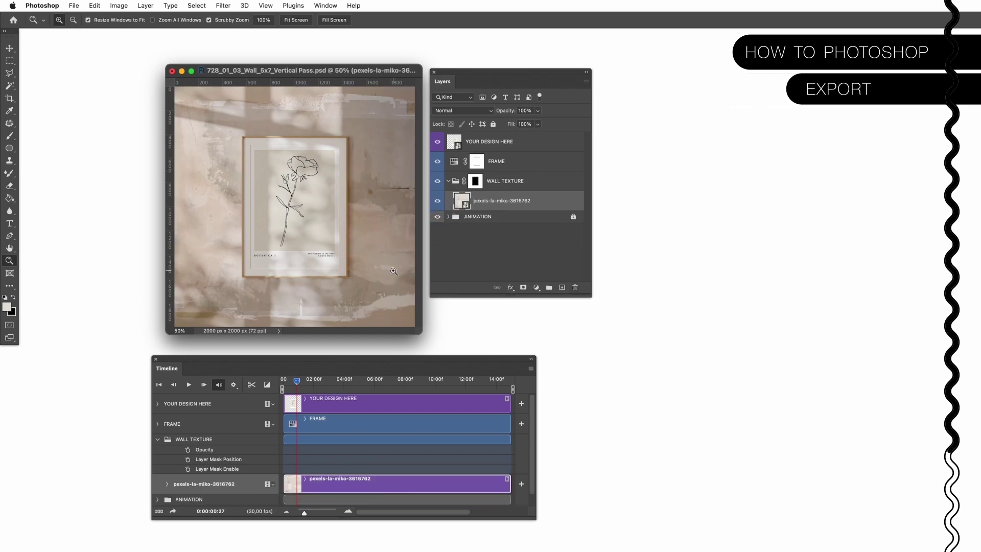
Step: Collapse WALL TEXTURE and choose Render Video… from the Timeline flyout menu
{"action": "left_click", "coordinate": [157, 440]}
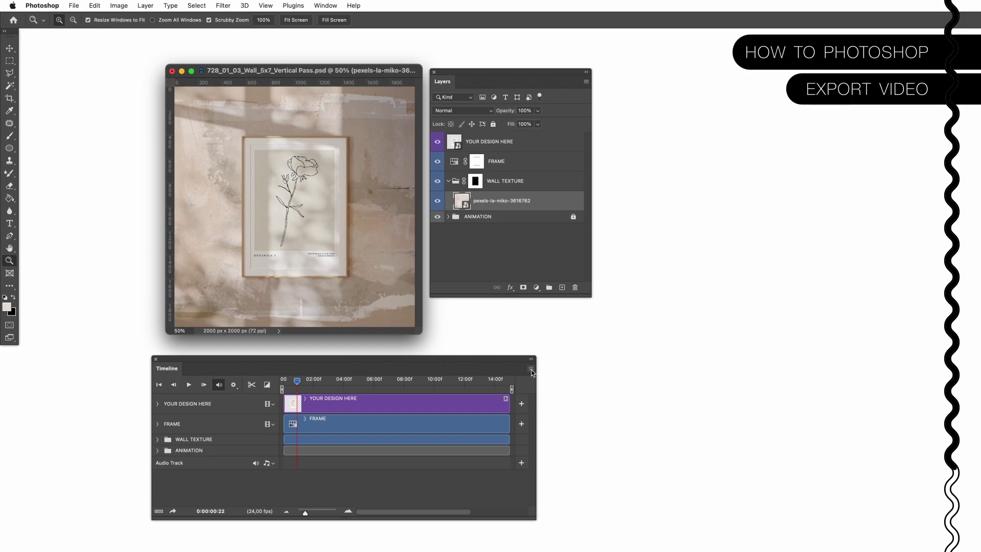
{"action": "left_click", "coordinate": [531, 369]}
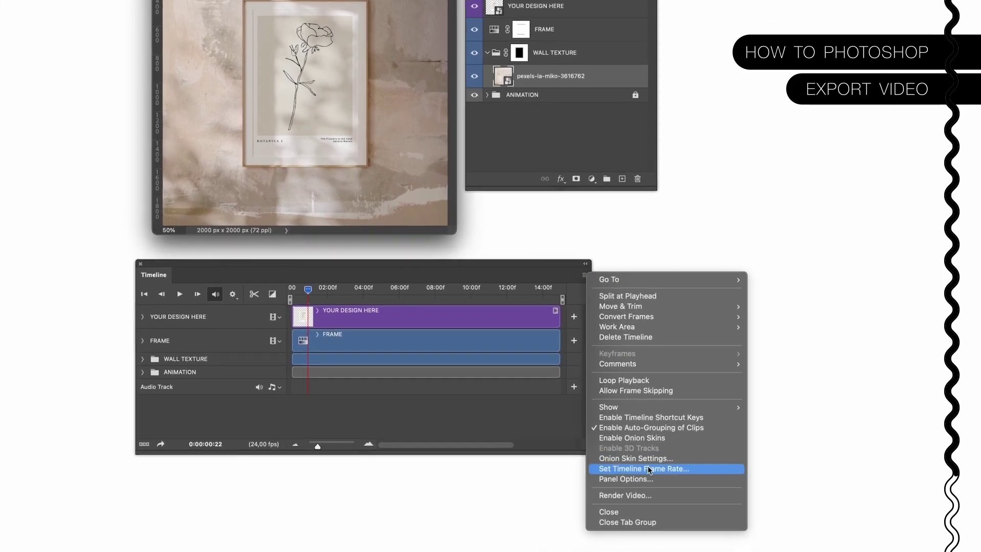
{"action": "left_click", "coordinate": [670, 503]}
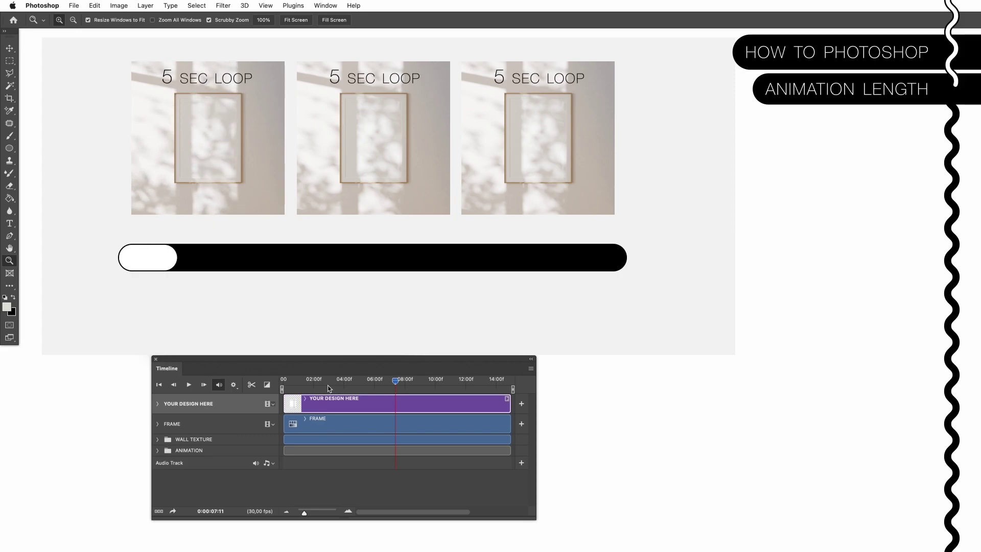
Step: Set the work area to end at the 10:00f mark, previewing playback along the way
{"action": "left_click", "coordinate": [436, 384]}
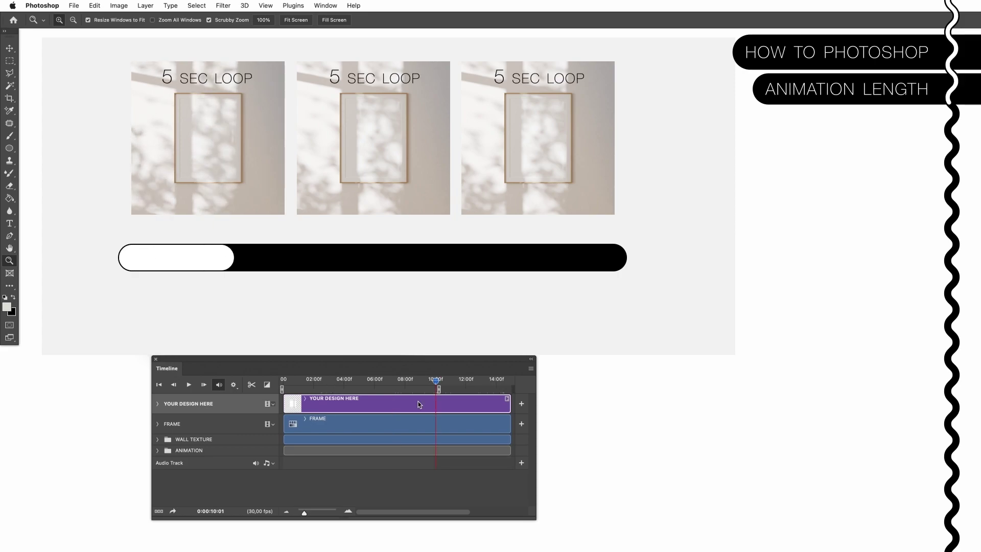
{"action": "left_click_drag", "start_coordinate": [438, 389], "coordinate": [512, 390]}
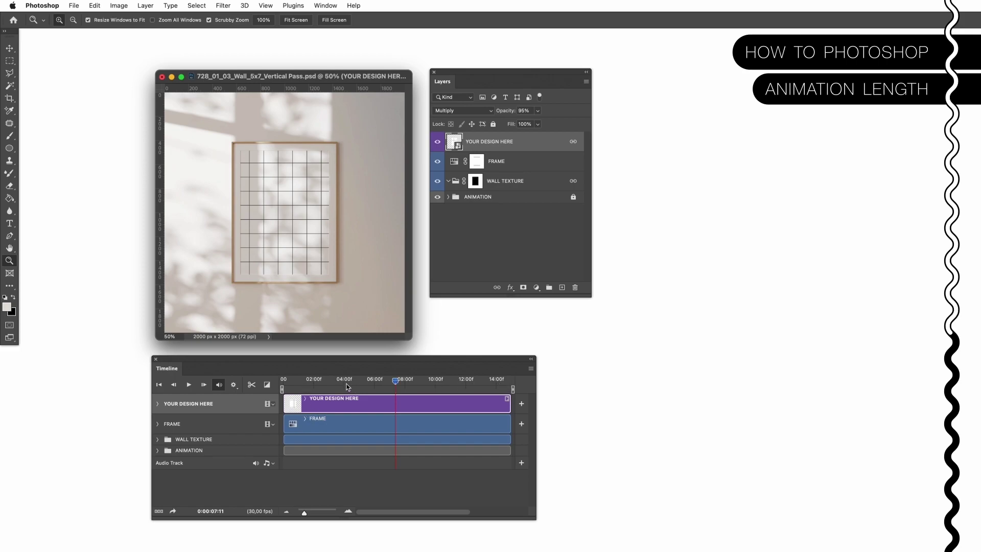
{"action": "left_click_drag", "start_coordinate": [314, 379], "coordinate": [509, 382]}
{"action": "key", "text": "space"}
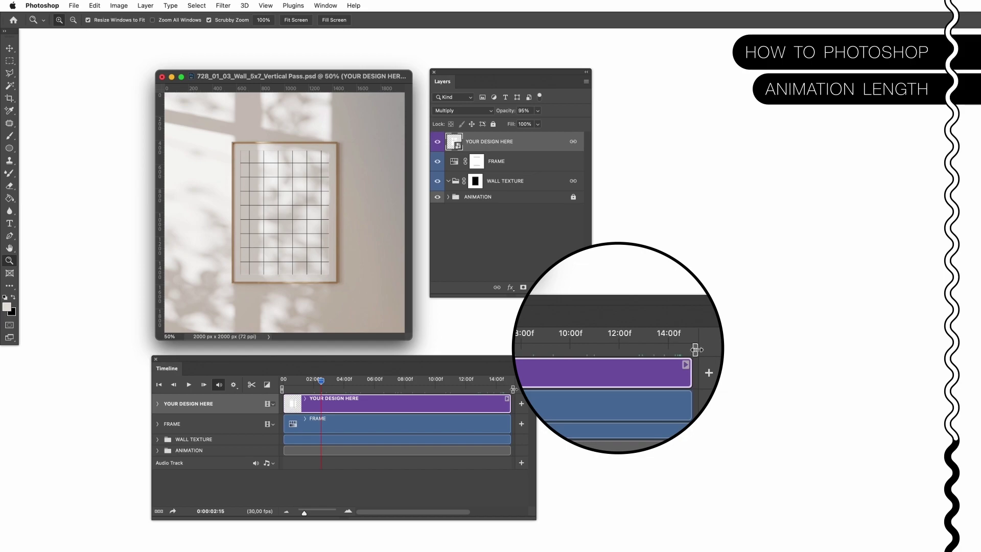
{"action": "left_click_drag", "start_coordinate": [514, 389], "coordinate": [439, 390]}
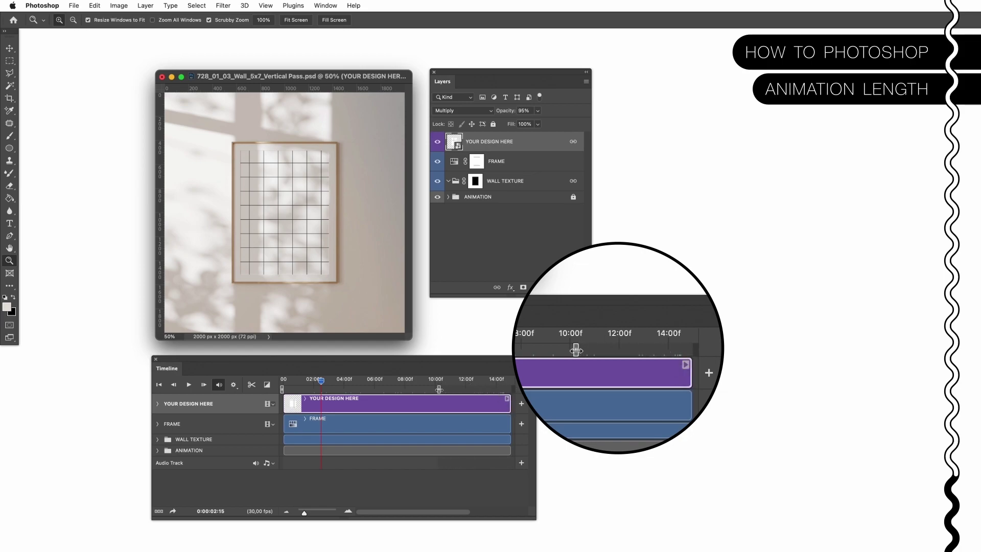
{"action": "left_click", "coordinate": [435, 380]}
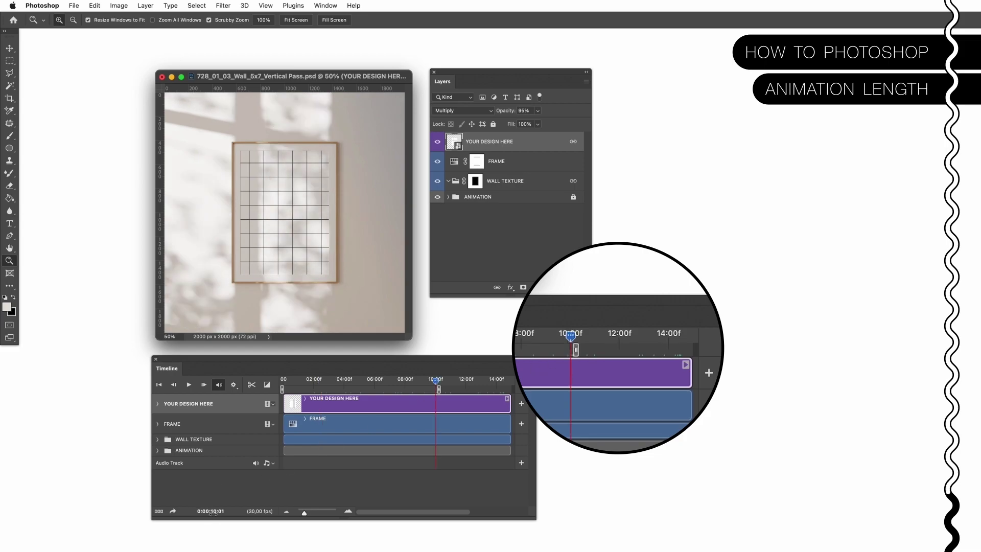
{"action": "left_click_drag", "start_coordinate": [439, 389], "coordinate": [438, 389]}
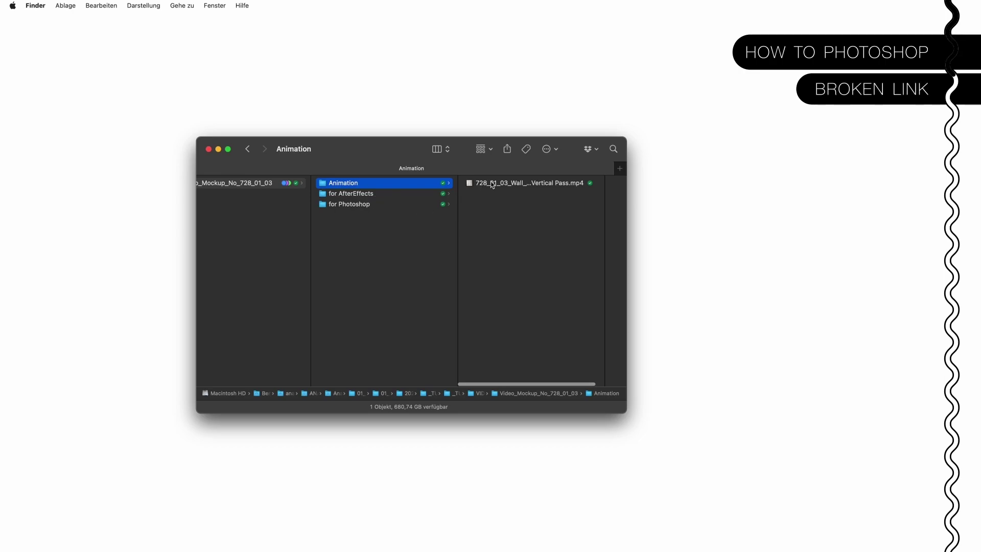
{"action": "left_click_drag", "start_coordinate": [498, 182], "coordinate": [368, 266]}
{"action": "left_click", "coordinate": [372, 216]}
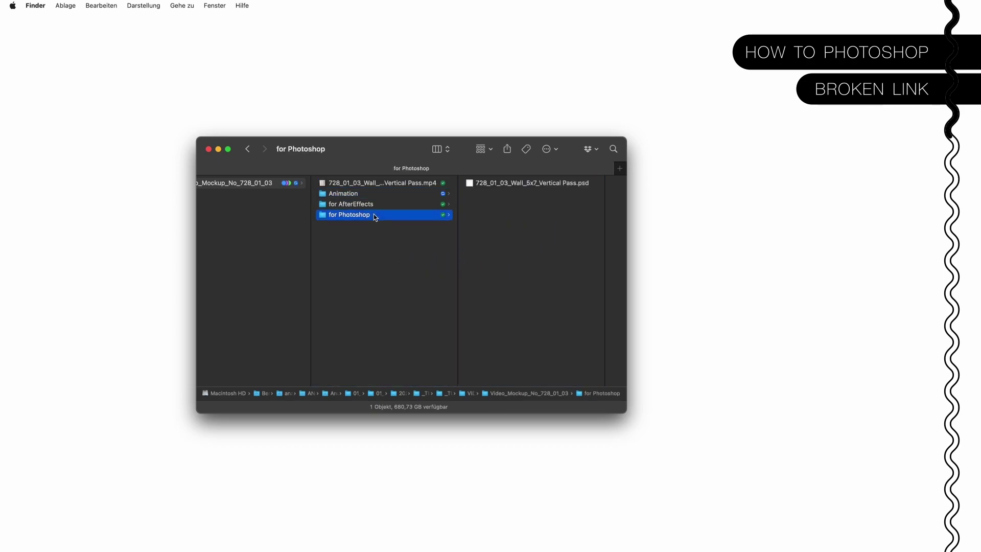
{"action": "double_click", "coordinate": [495, 184]}
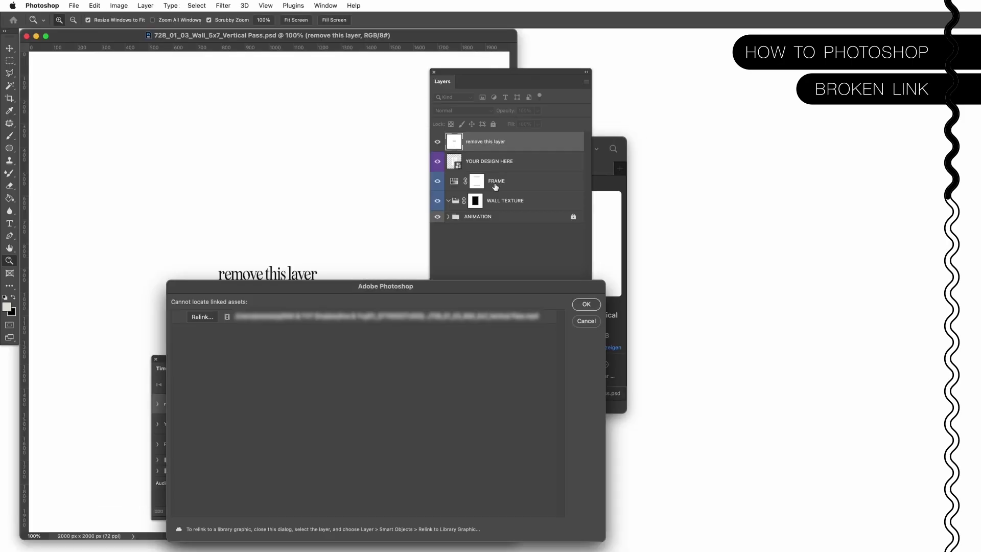
{"action": "left_click_drag", "start_coordinate": [291, 287], "coordinate": [247, 191]}
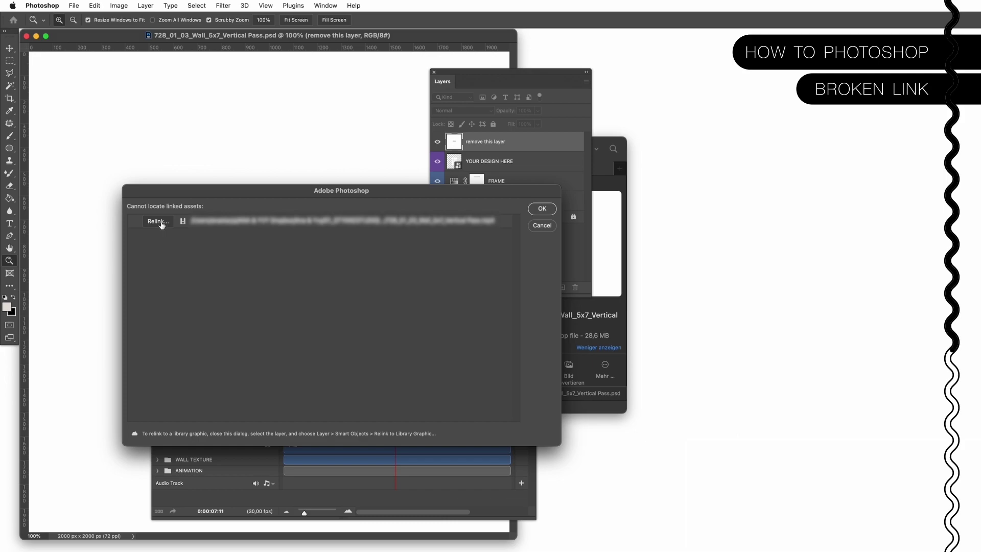
{"action": "left_click", "coordinate": [159, 223]}
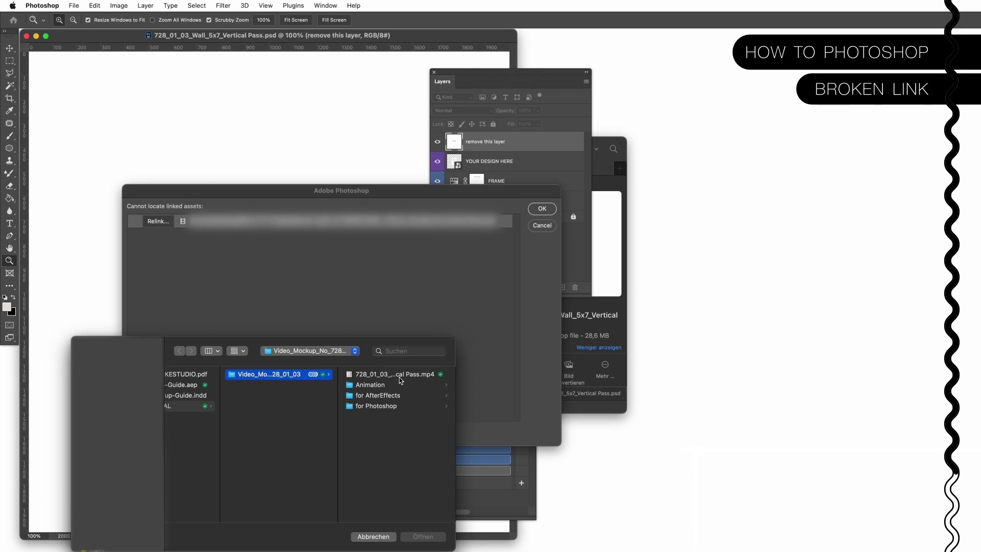
{"action": "left_click", "coordinate": [382, 536]}
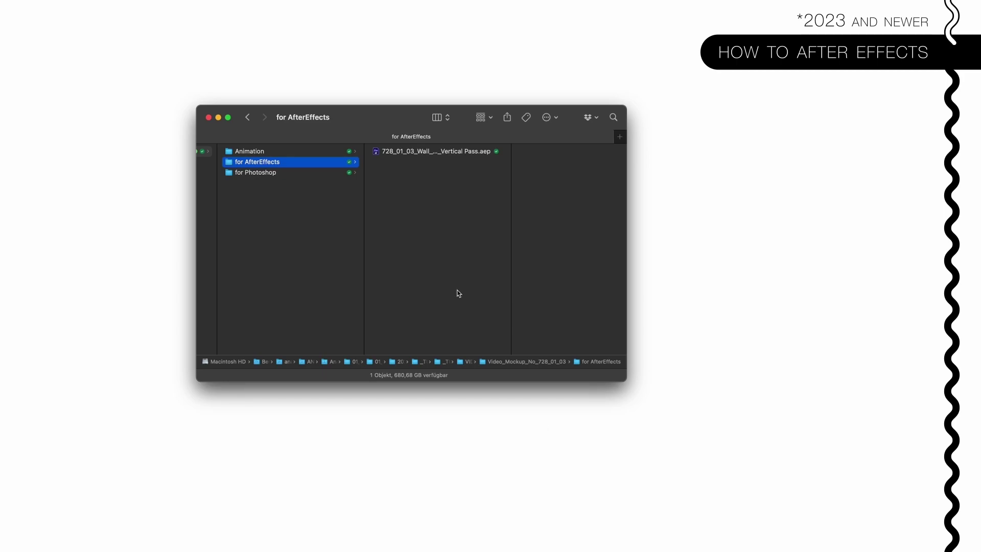
Step: Open 728_01_03_Wall_5x7_Vertical Pass.aep in After Effects
{"action": "double_click", "coordinate": [440, 151]}
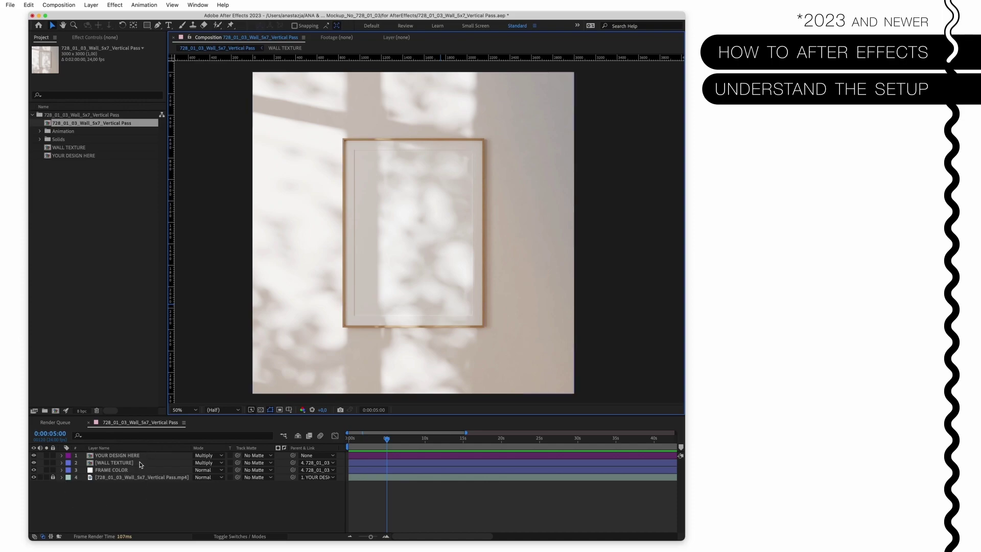
{"action": "left_click", "coordinate": [184, 456]}
{"action": "left_click", "coordinate": [36, 40]}
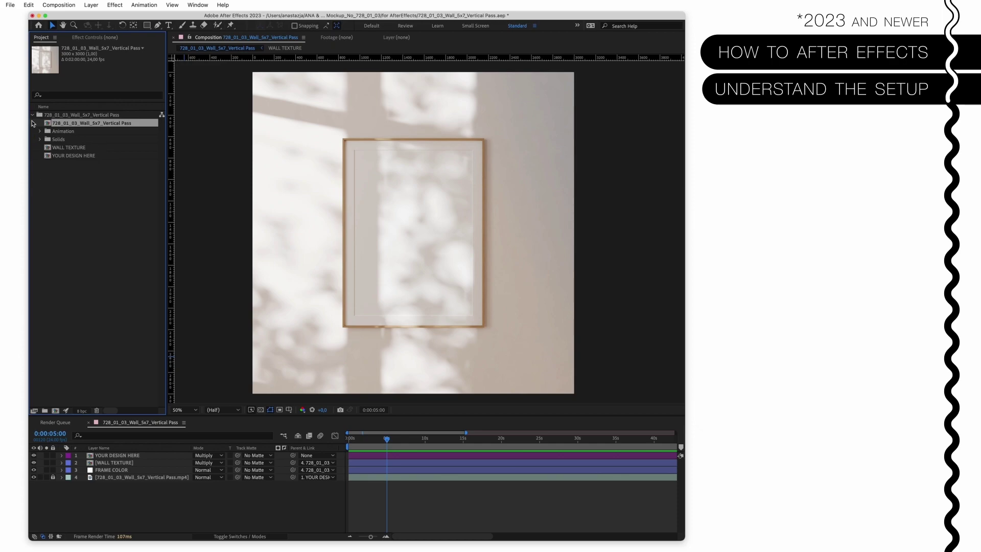
{"action": "left_click", "coordinate": [86, 41]}
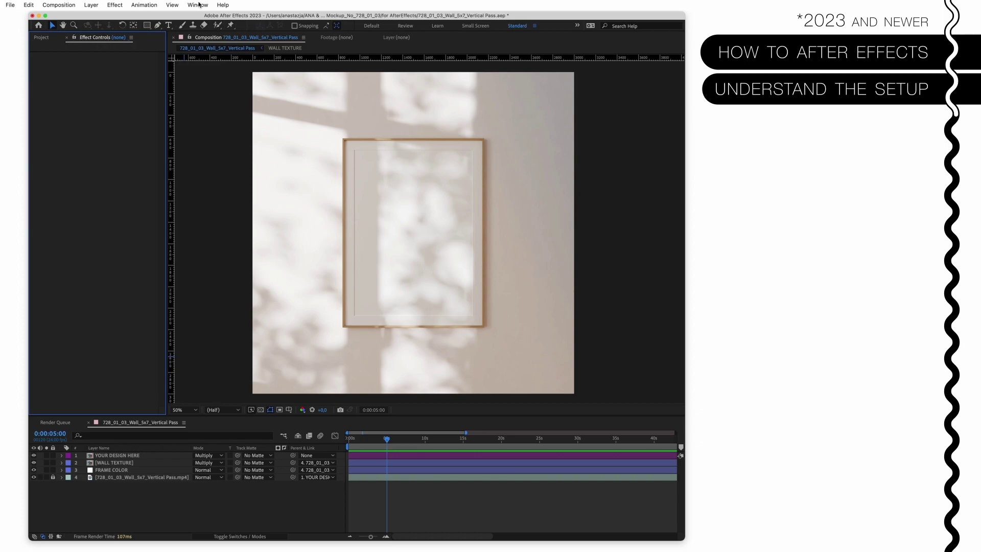
{"action": "left_click", "coordinate": [199, 4]}
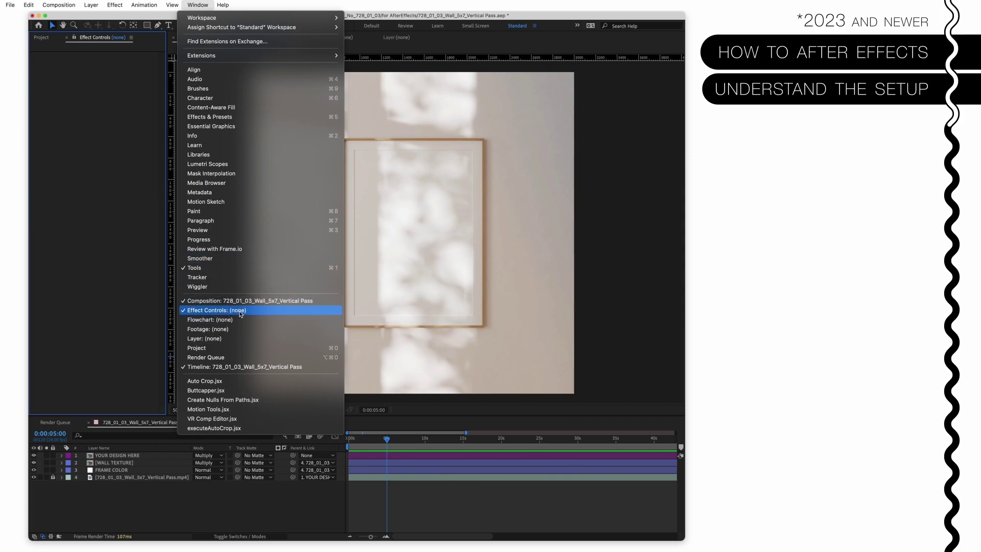
{"action": "left_click", "coordinate": [240, 311]}
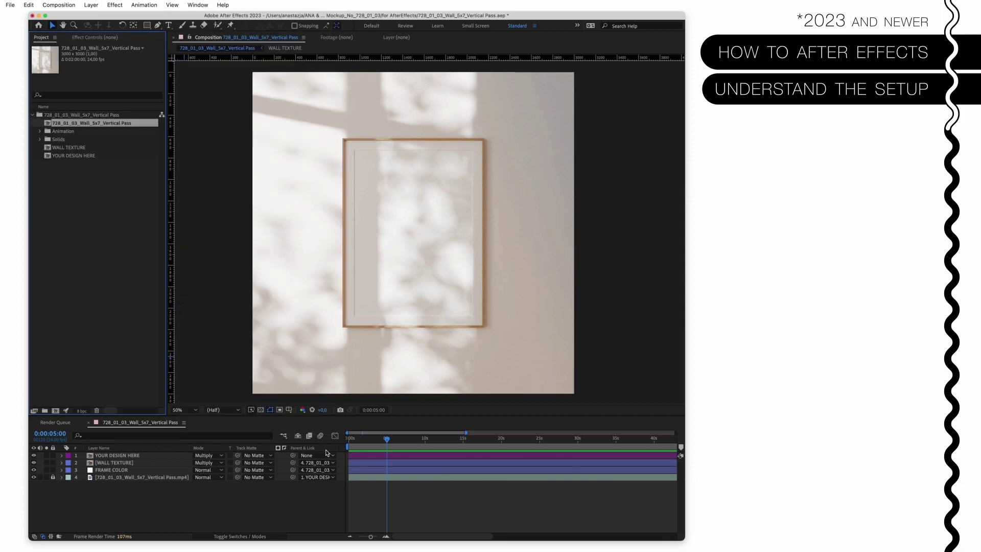
{"action": "left_click_drag", "start_coordinate": [371, 438], "coordinate": [518, 441]}
{"action": "scroll", "coordinate": [518, 442], "scroll_direction": "right", "scroll_amount": 10}
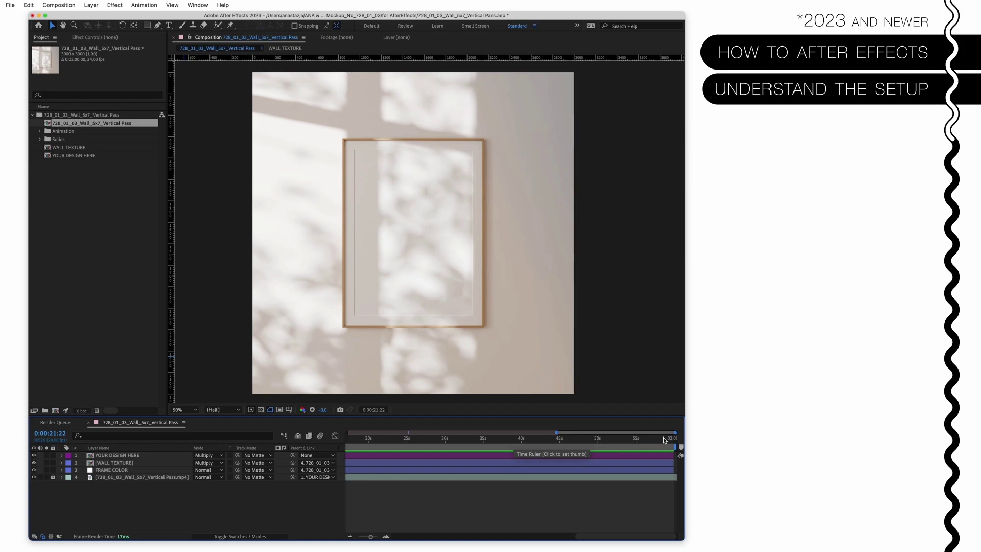
{"action": "left_click_drag", "start_coordinate": [664, 440], "coordinate": [514, 441]}
{"action": "scroll", "coordinate": [449, 440], "scroll_direction": "right", "scroll_amount": 5}
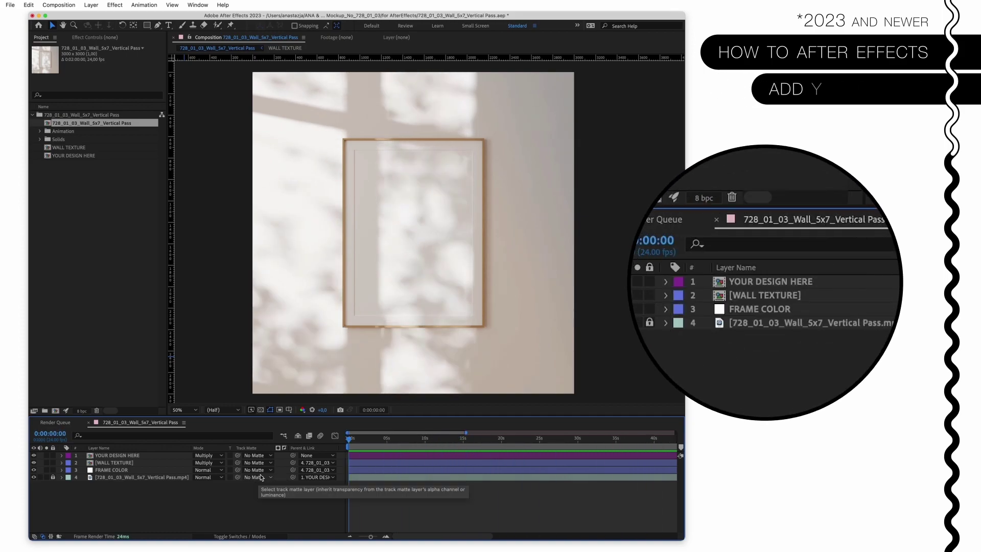
{"action": "left_click", "coordinate": [100, 455]}
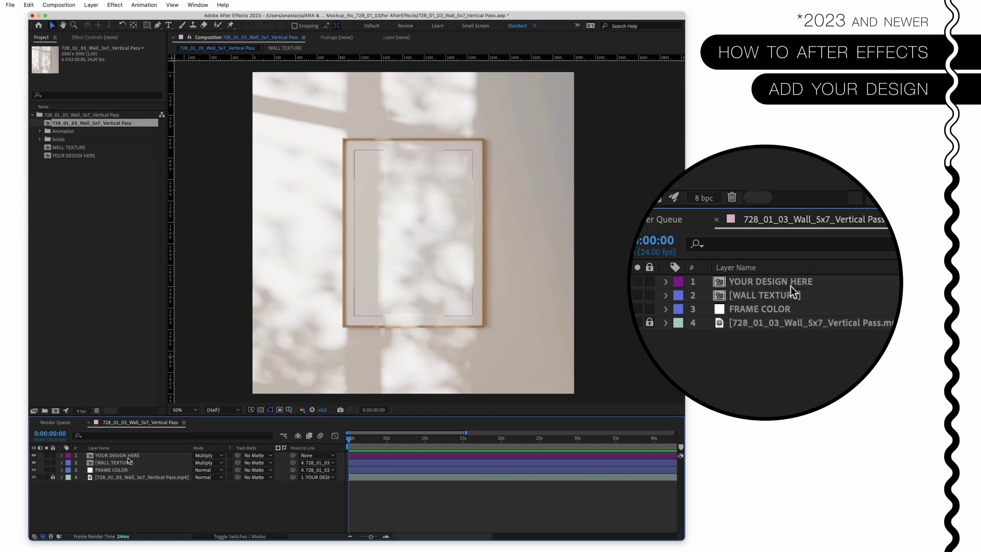
{"action": "left_click", "coordinate": [128, 460]}
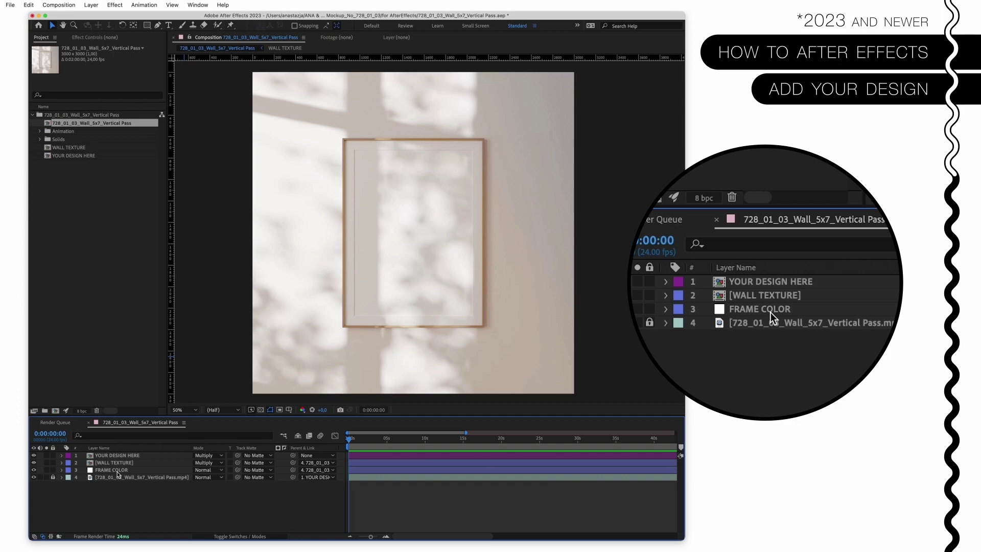
{"action": "left_click", "coordinate": [119, 457]}
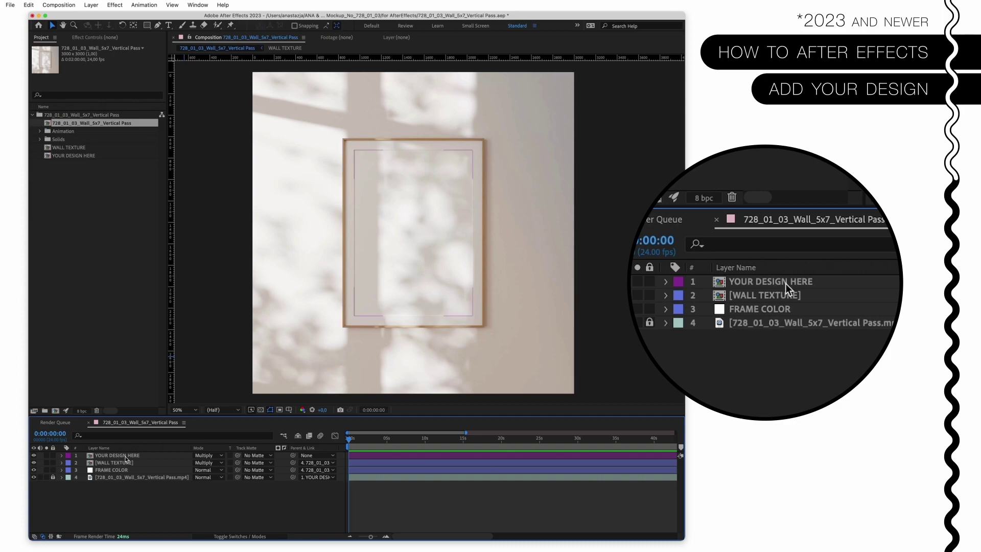
Step: Add poster-66.jpg to the YOUR DESIGN HERE precomp and scale it down to fill the frame
{"action": "double_click", "coordinate": [124, 458]}
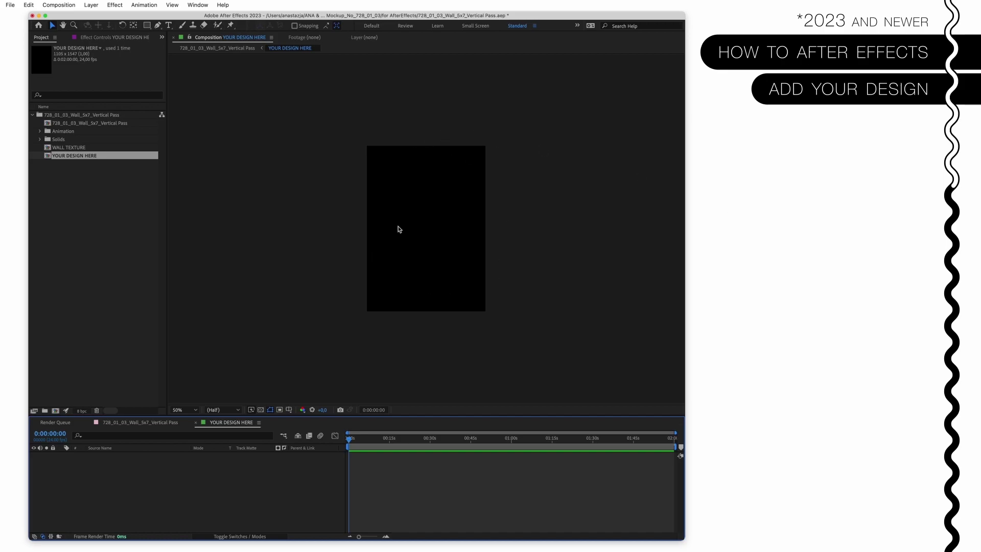
{"action": "mouse_move", "coordinate": [423, 229]}
{"action": "left_mouse_down"}
{"action": "mouse_move", "coordinate": [416, 226]}
{"action": "mouse_move", "coordinate": [427, 223]}
{"action": "left_mouse_up"}
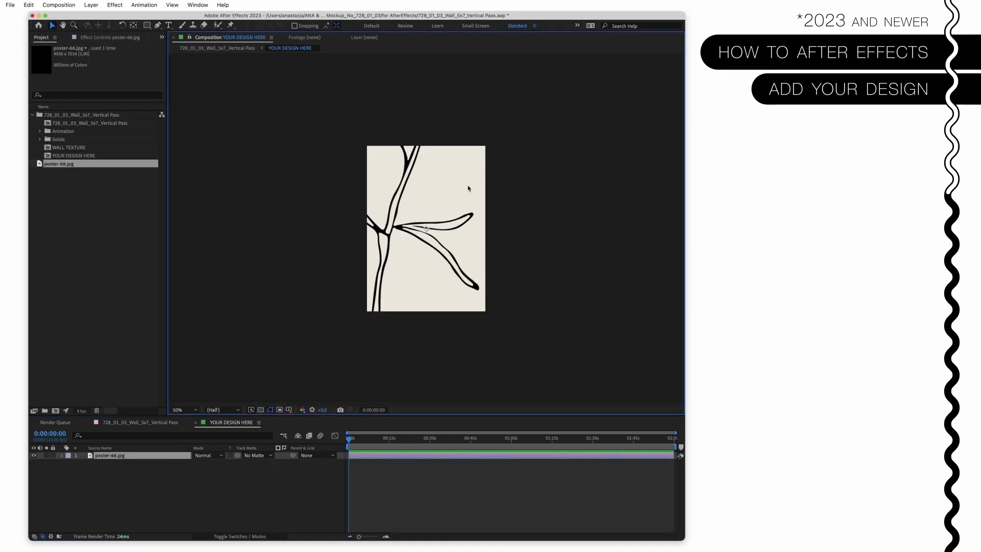
{"action": "scroll", "coordinate": [455, 186], "scroll_direction": "down", "scroll_amount": 4}
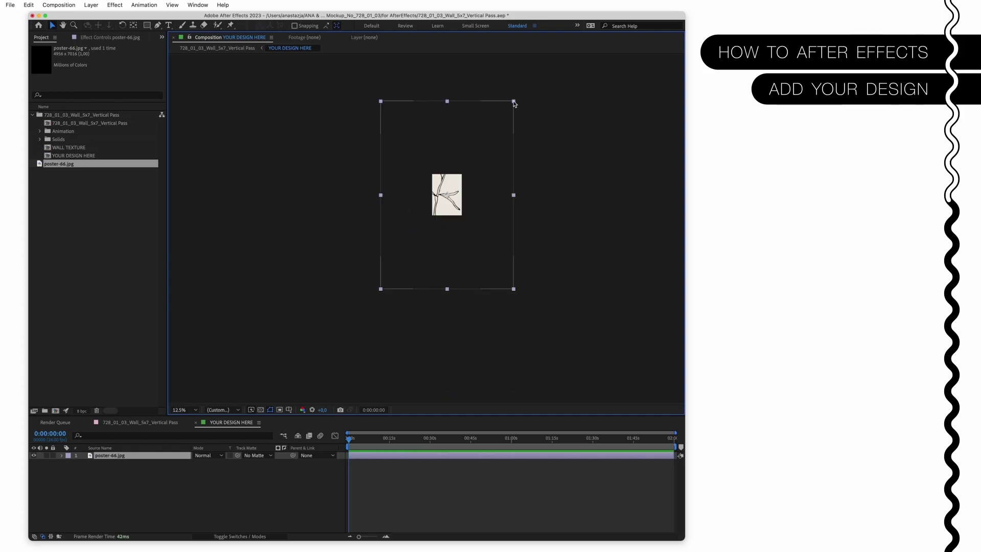
{"action": "left_click_drag", "start_coordinate": [514, 102], "coordinate": [455, 176]}
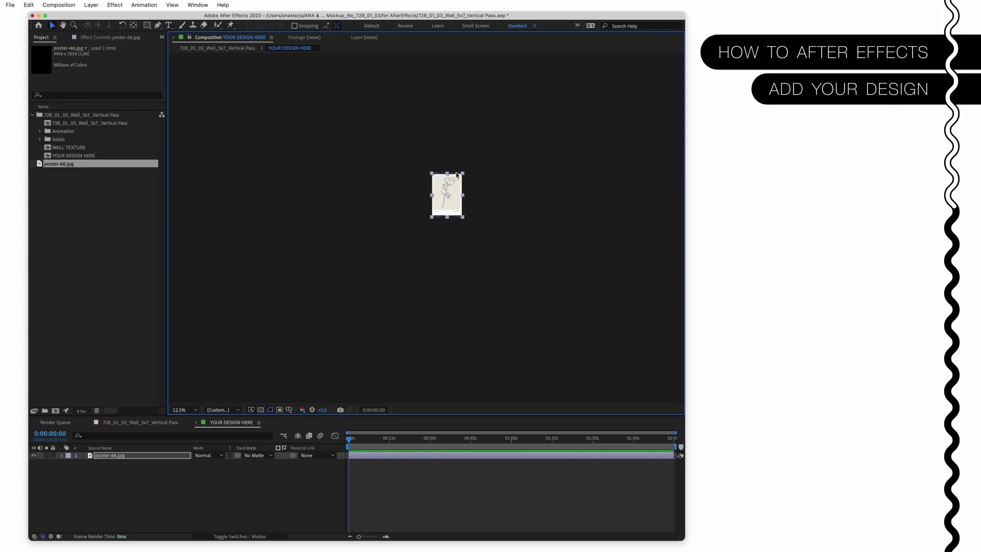
{"action": "scroll", "coordinate": [454, 177], "scroll_direction": "up", "scroll_amount": 6}
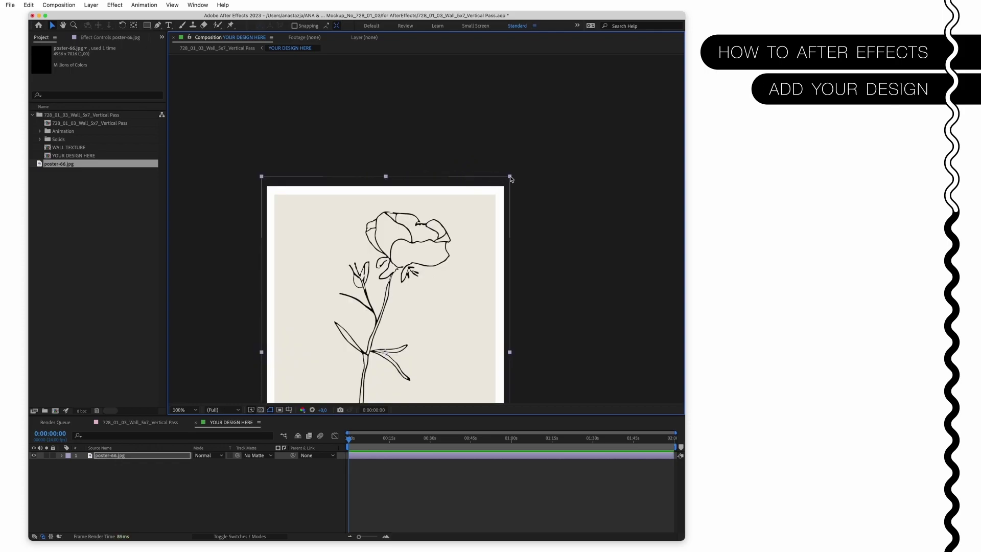
{"action": "left_click_drag", "start_coordinate": [510, 178], "coordinate": [505, 183]}
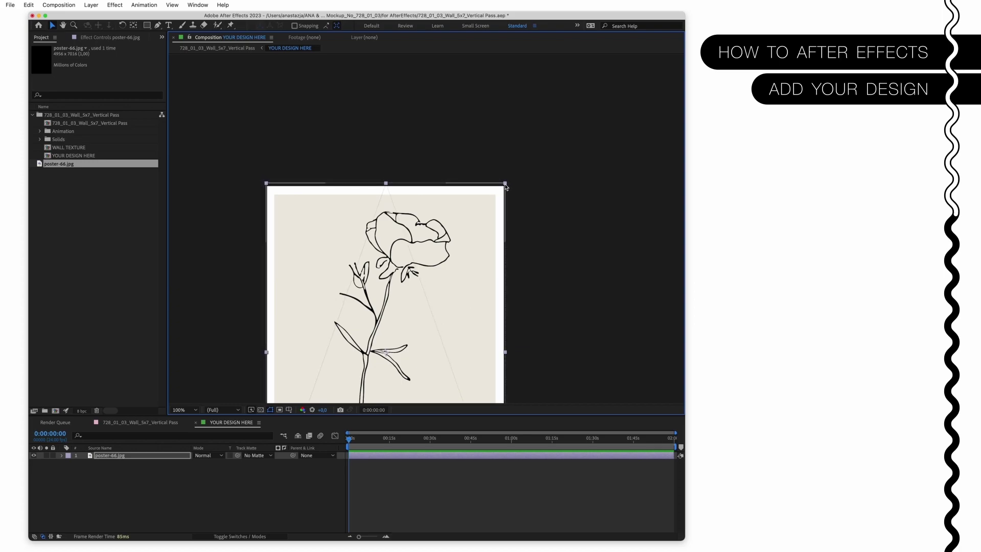
{"action": "key", "text": "space"}
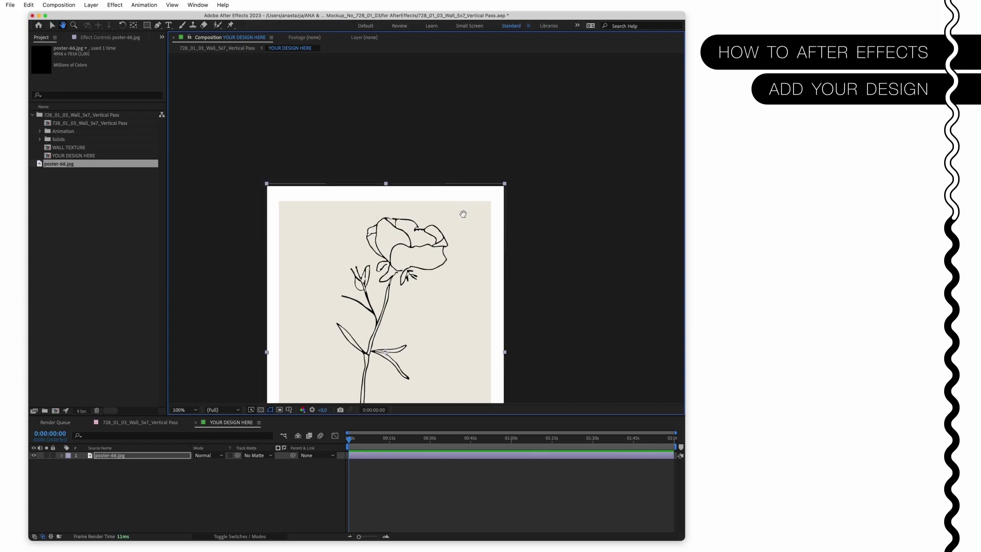
{"action": "left_click_drag", "start_coordinate": [464, 207], "coordinate": [480, 87]}
{"action": "left_click", "coordinate": [521, 237]}
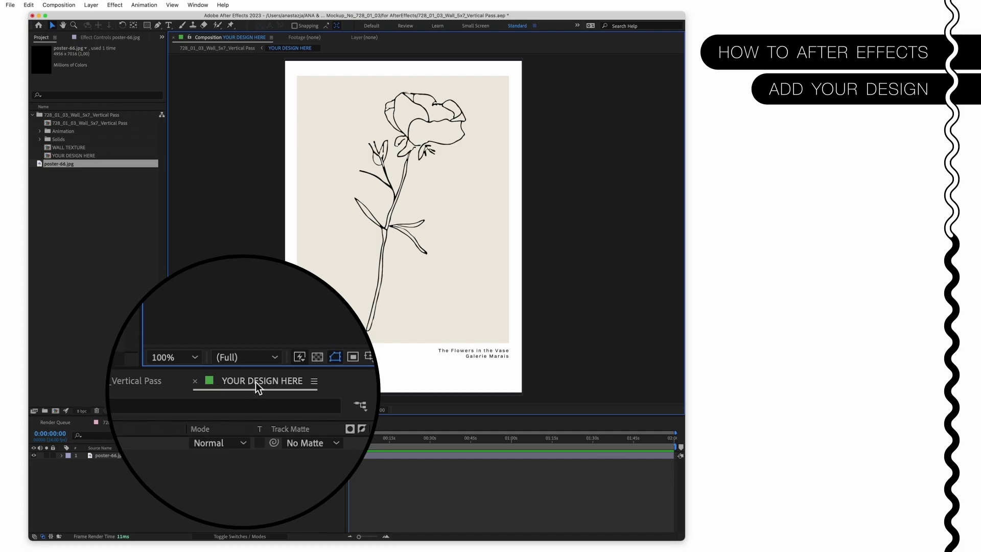
Step: Go back to the main wall mockup composition and open the WALL TEXTURE precomp
{"action": "left_click", "coordinate": [152, 422]}
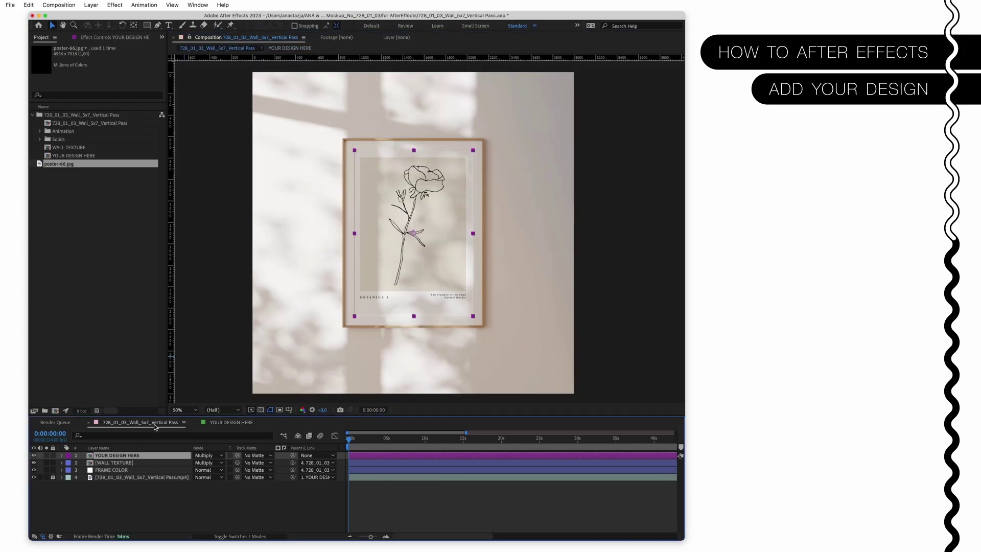
{"action": "left_click", "coordinate": [229, 511]}
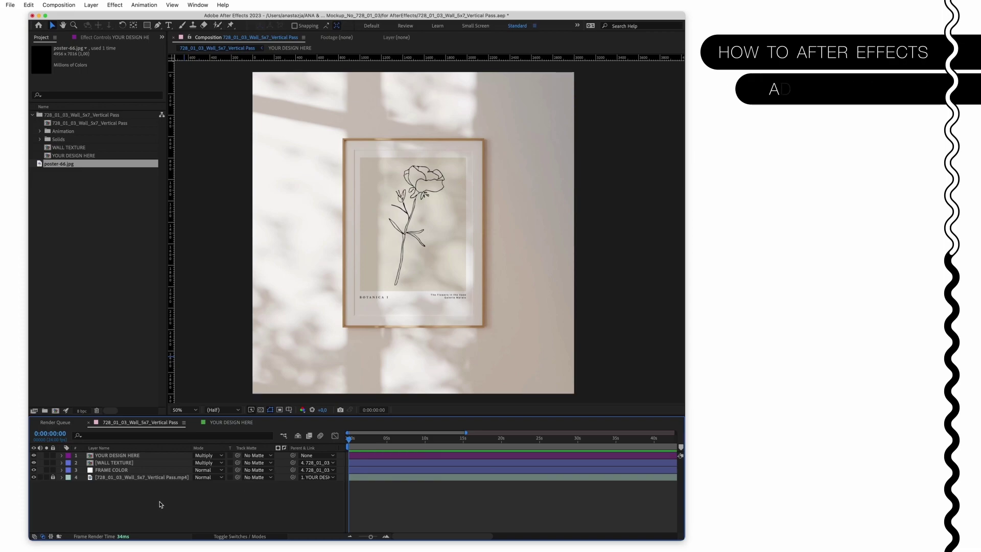
{"action": "double_click", "coordinate": [130, 463]}
Step: Place the pexels-la-miko-3616762.jpg wall photo in WALL TEXTURE, scaled down and nudged right
{"action": "left_click_drag", "start_coordinate": [638, 134], "coordinate": [435, 225]}
{"action": "scroll", "coordinate": [436, 227], "scroll_direction": "down", "scroll_amount": 4}
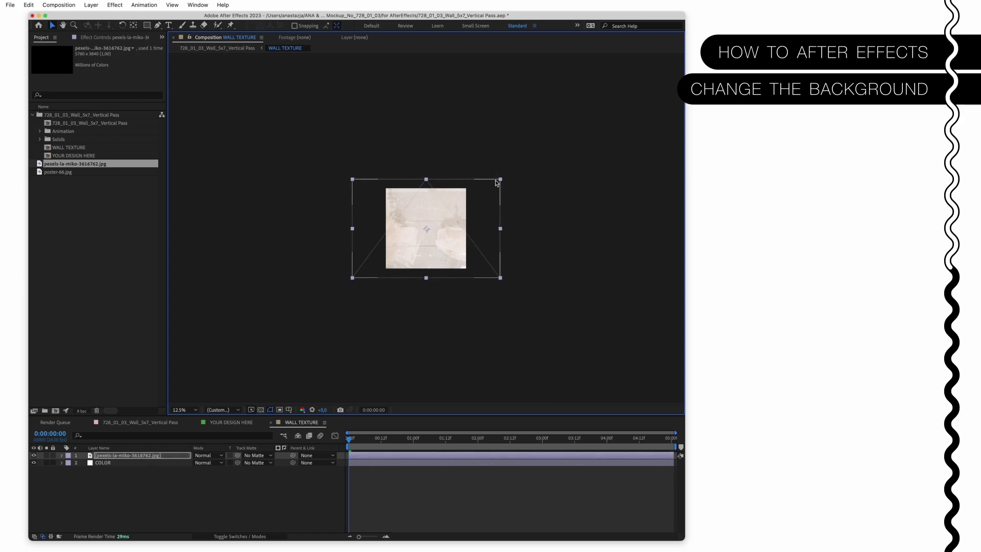
{"action": "left_click_drag", "start_coordinate": [496, 182], "coordinate": [478, 190]}
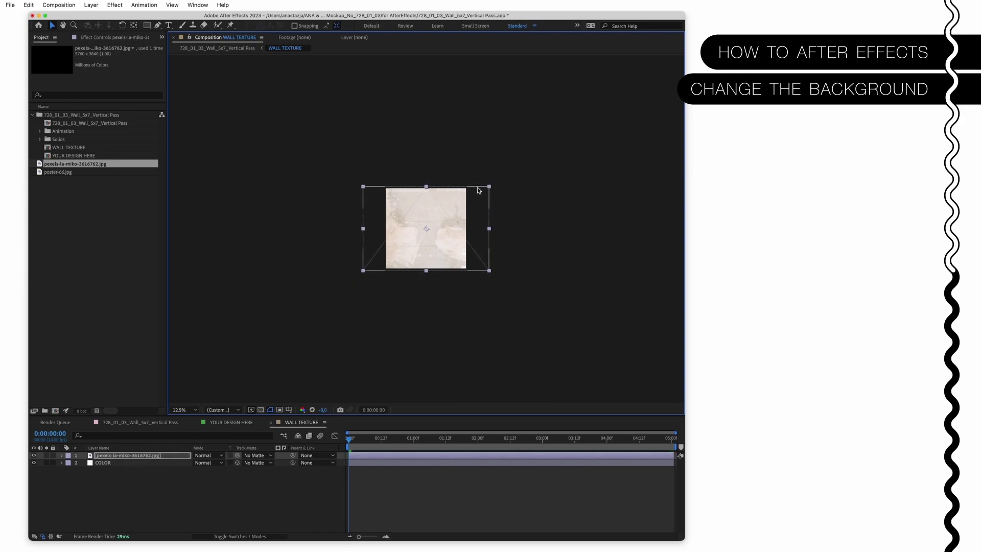
{"action": "key", "text": "period"}
{"action": "left_click_drag", "start_coordinate": [423, 251], "coordinate": [445, 252]}
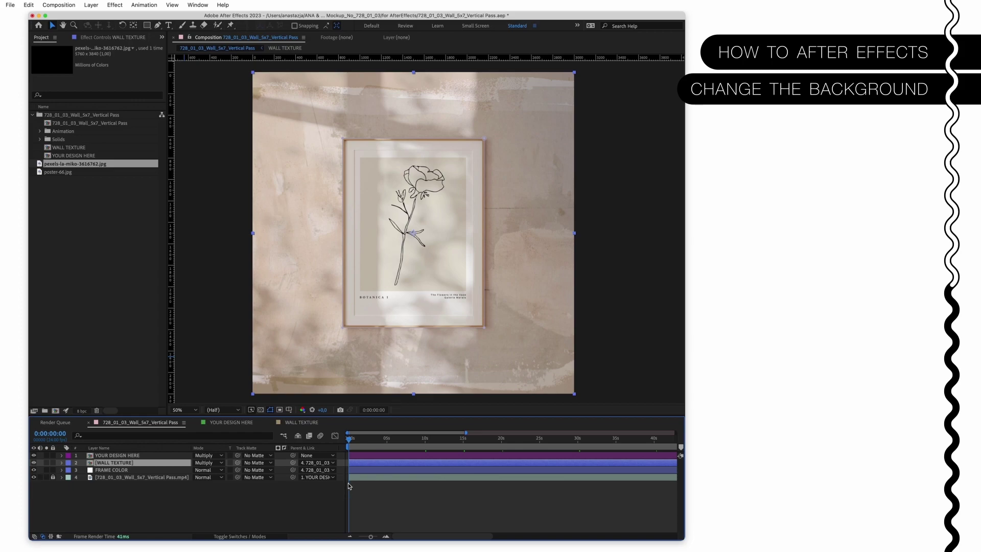
{"action": "left_click", "coordinate": [231, 511]}
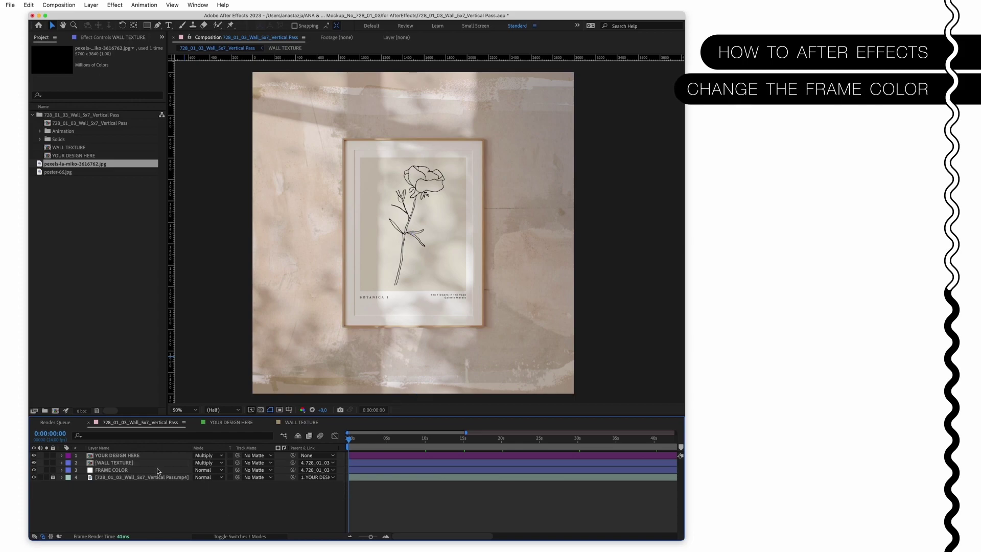
Step: Darken FRAME COLOR with Hue/Saturation: Master Hue 169°, Saturation -43, Lightness -65
{"action": "left_click", "coordinate": [122, 470]}
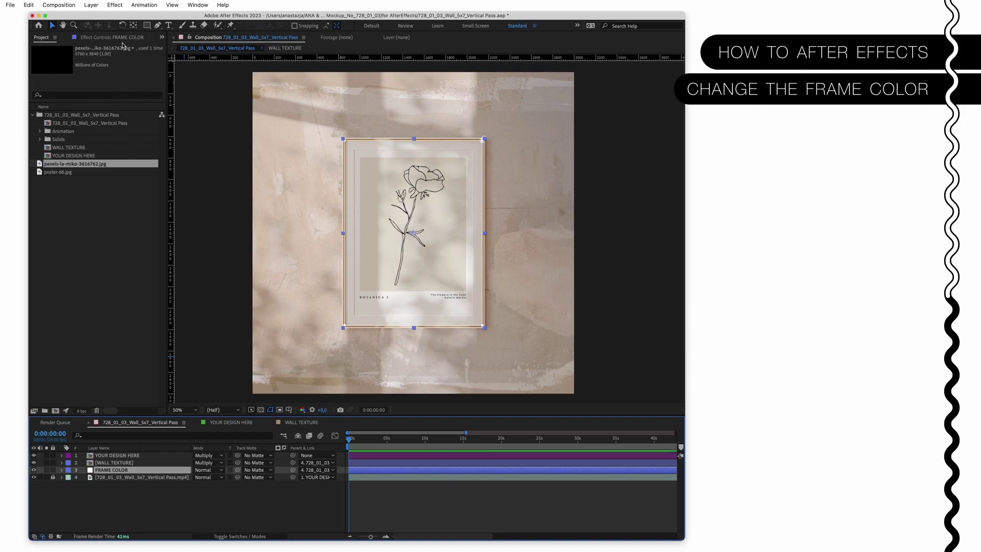
{"action": "left_click", "coordinate": [108, 38]}
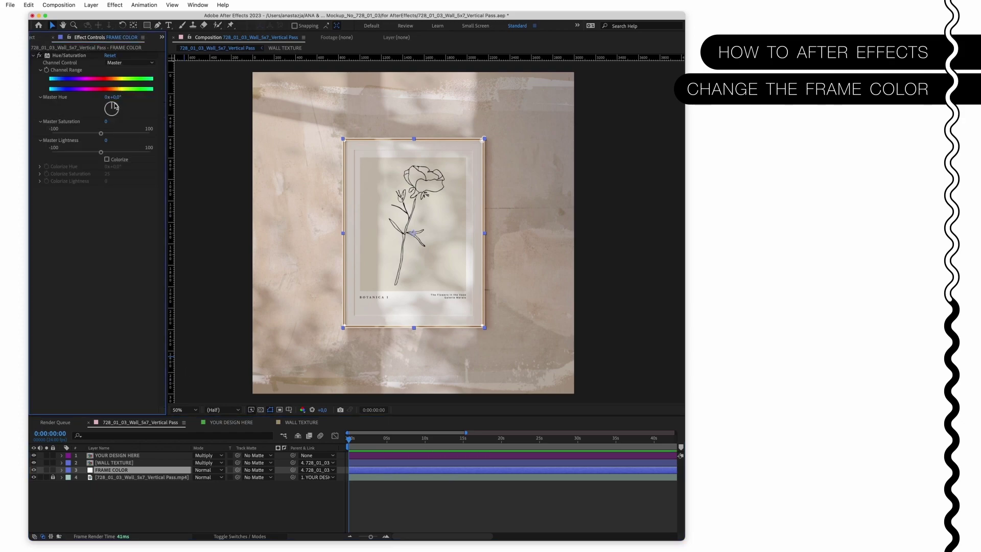
{"action": "left_click_drag", "start_coordinate": [112, 106], "coordinate": [72, 159]}
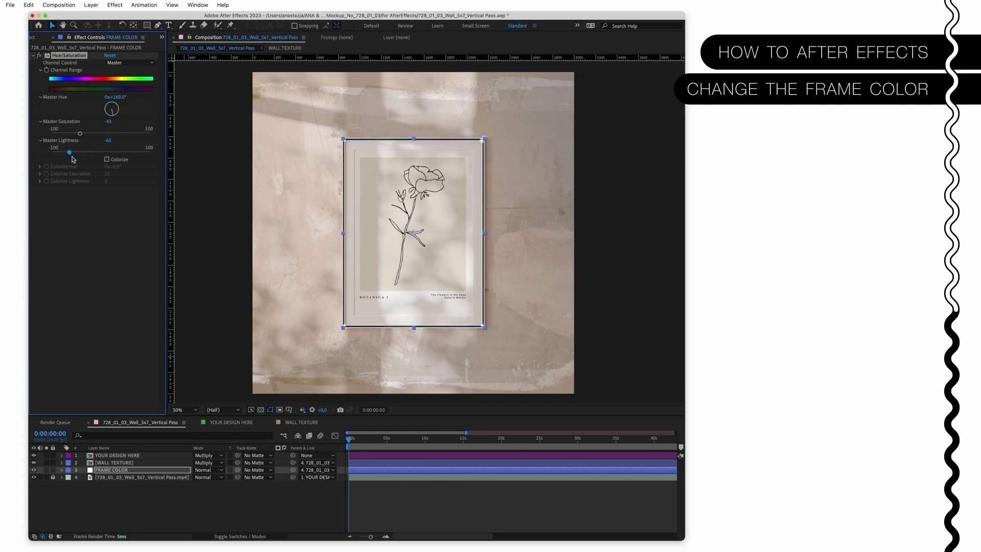
{"action": "left_click", "coordinate": [218, 219]}
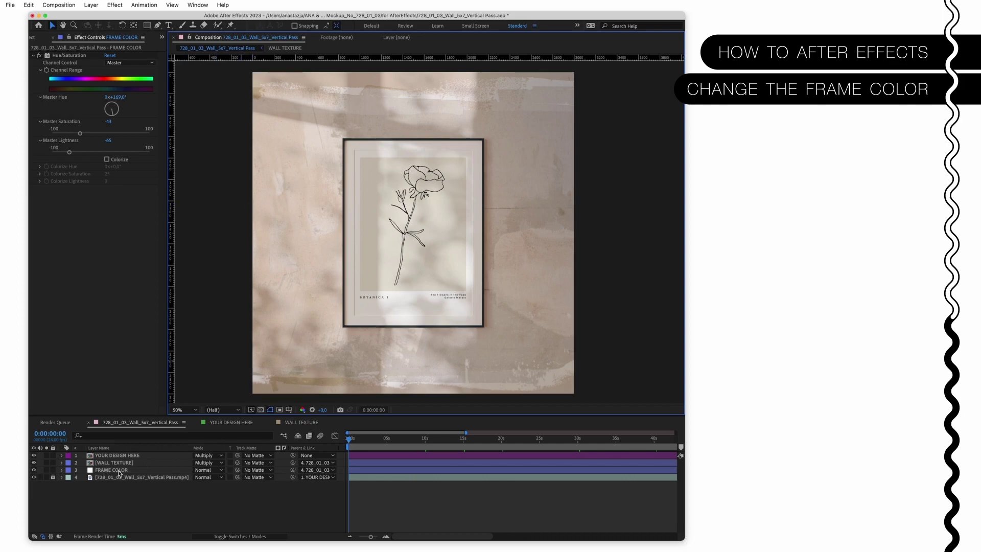
Step: Compare layer visibility, finally hiding both FRAME COLOR and WALL TEXTURE to show wood on a plain wall
{"action": "left_click", "coordinate": [34, 469]}
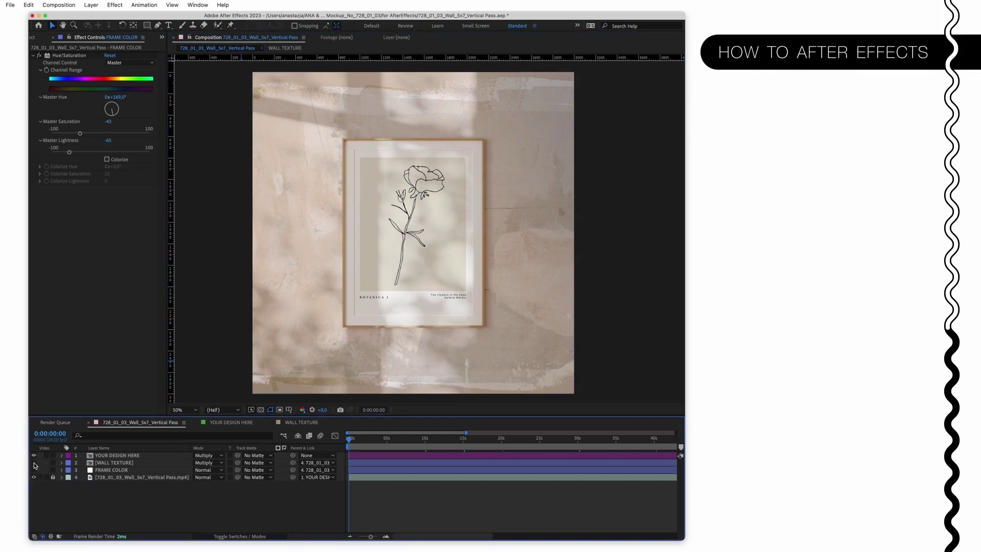
{"action": "left_click", "coordinate": [33, 462]}
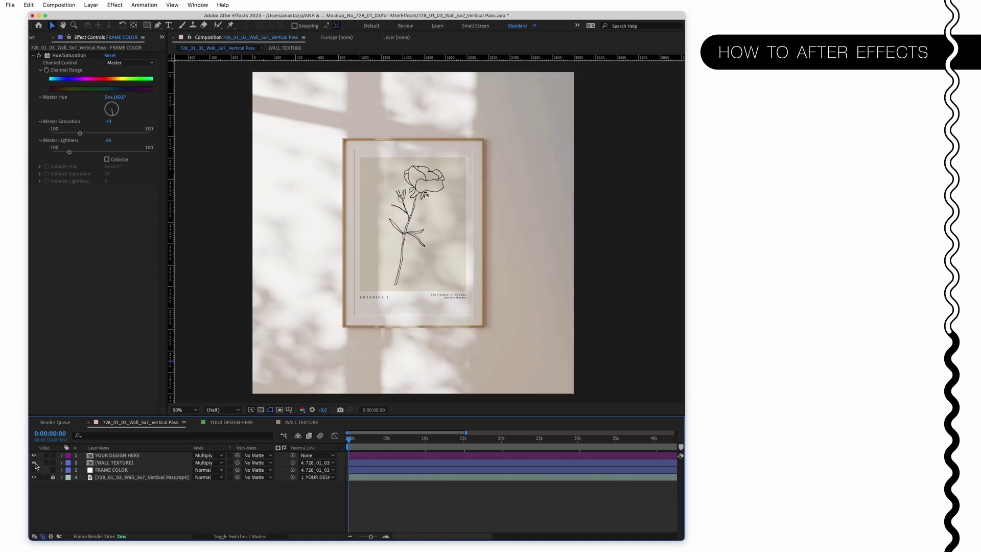
{"action": "left_click", "coordinate": [34, 462]}
{"action": "left_click", "coordinate": [34, 470]}
{"action": "left_click", "coordinate": [33, 470]}
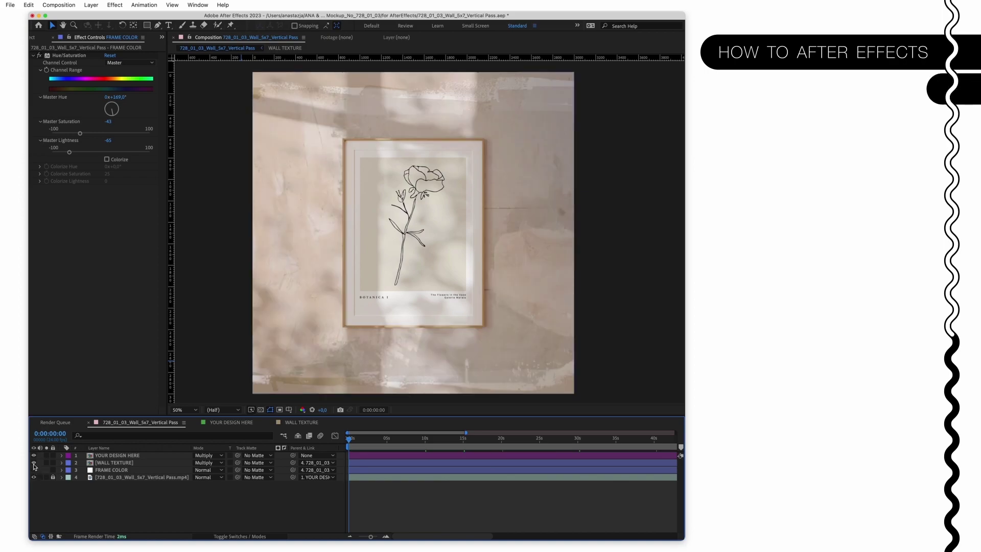
{"action": "left_click", "coordinate": [34, 462]}
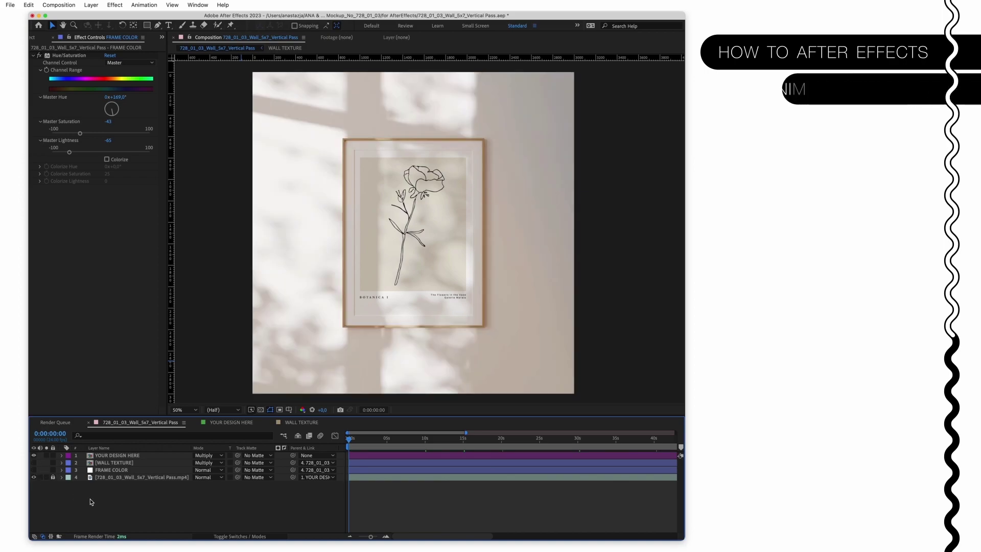
Step: Set the composition's work area end to 0:00:15:00
{"action": "left_click", "coordinate": [380, 455]}
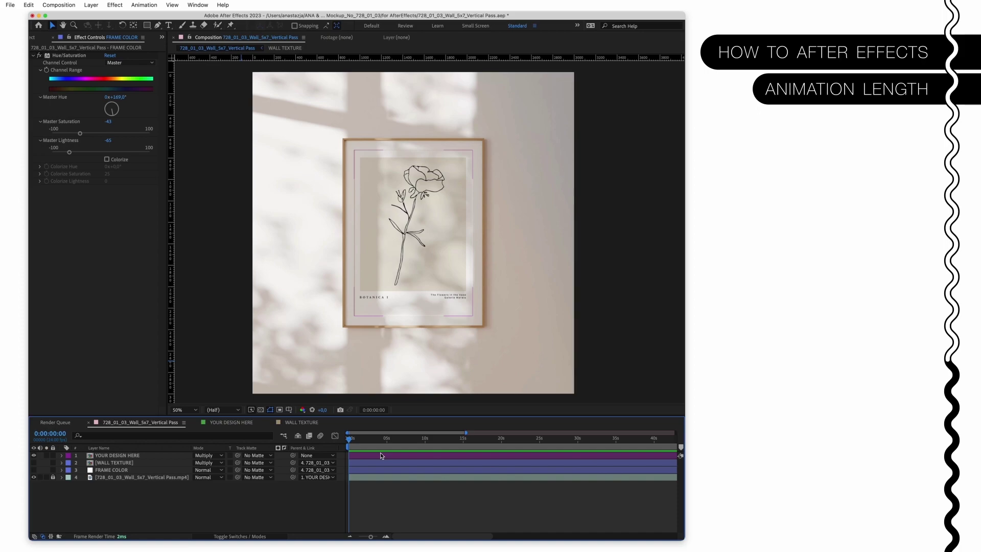
{"action": "left_click", "coordinate": [402, 446]}
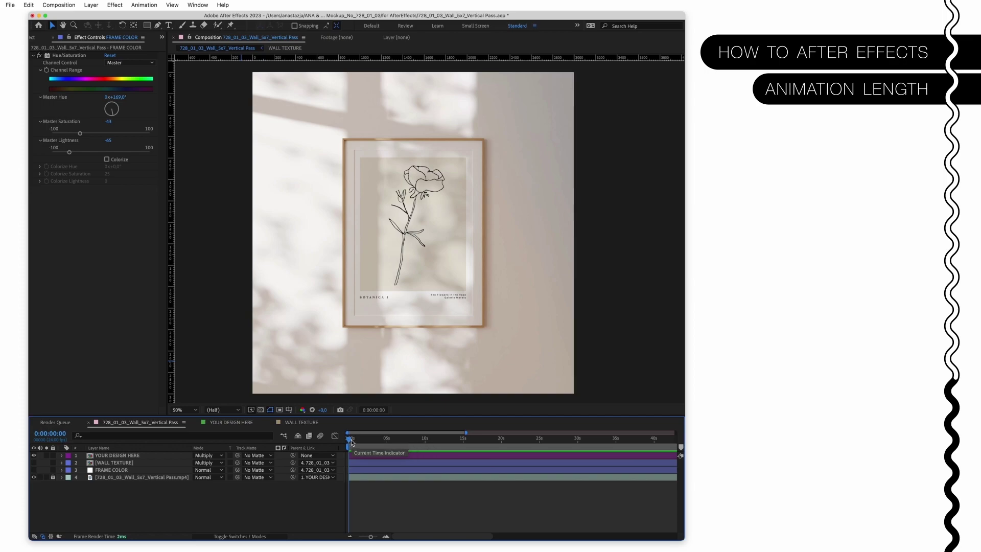
{"action": "left_click_drag", "start_coordinate": [348, 438], "coordinate": [464, 443]}
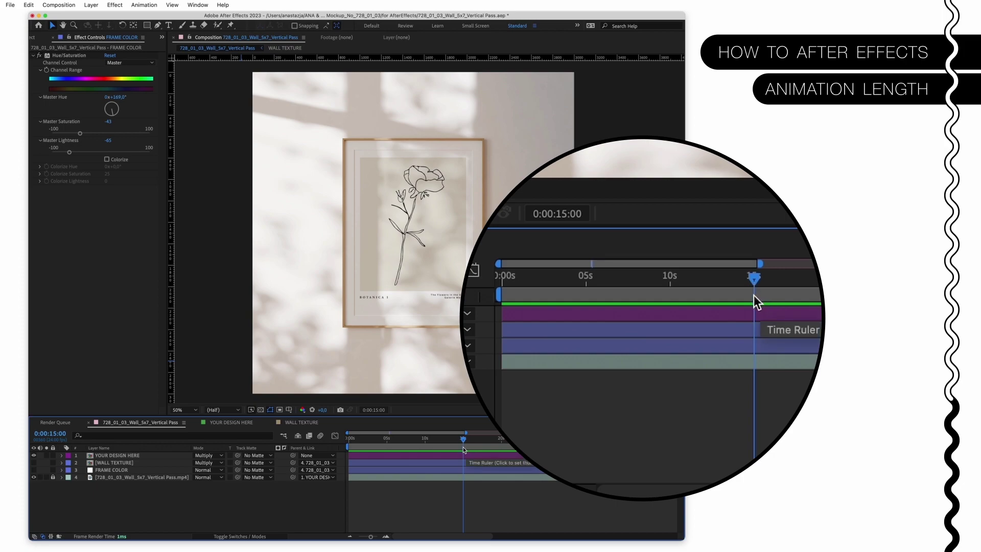
{"action": "key", "text": "n"}
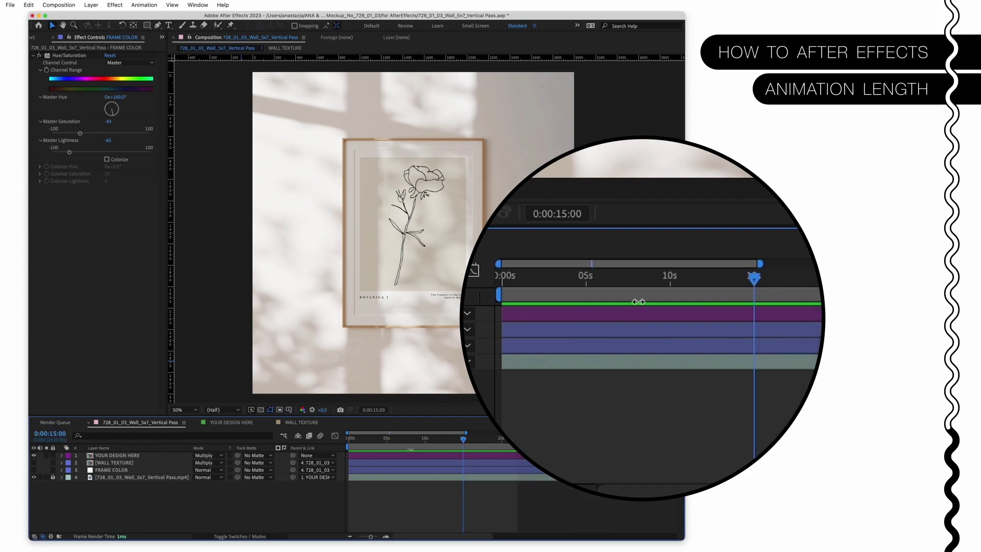
Step: Preview the 15-second work area loop, then stop playback
{"action": "left_click", "coordinate": [455, 456]}
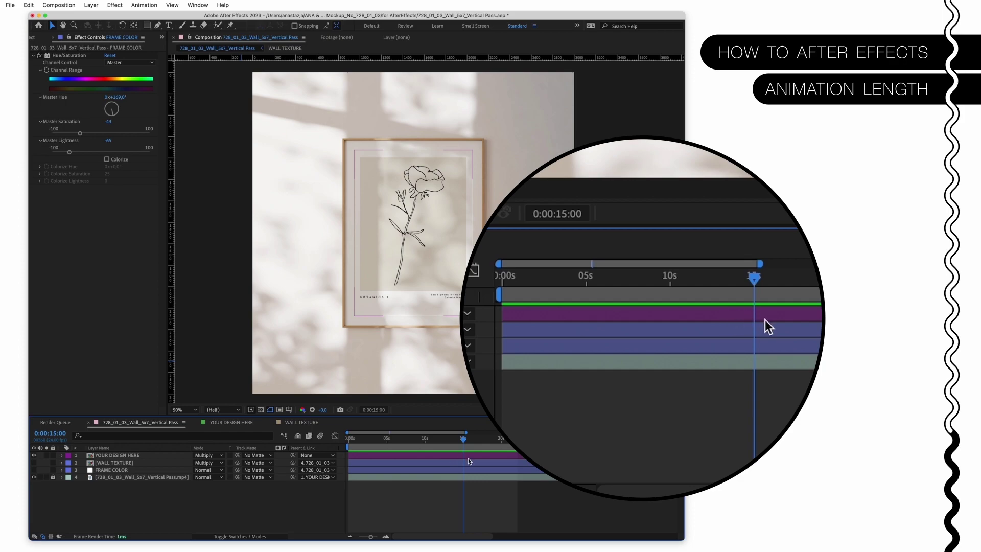
{"action": "key", "text": "n"}
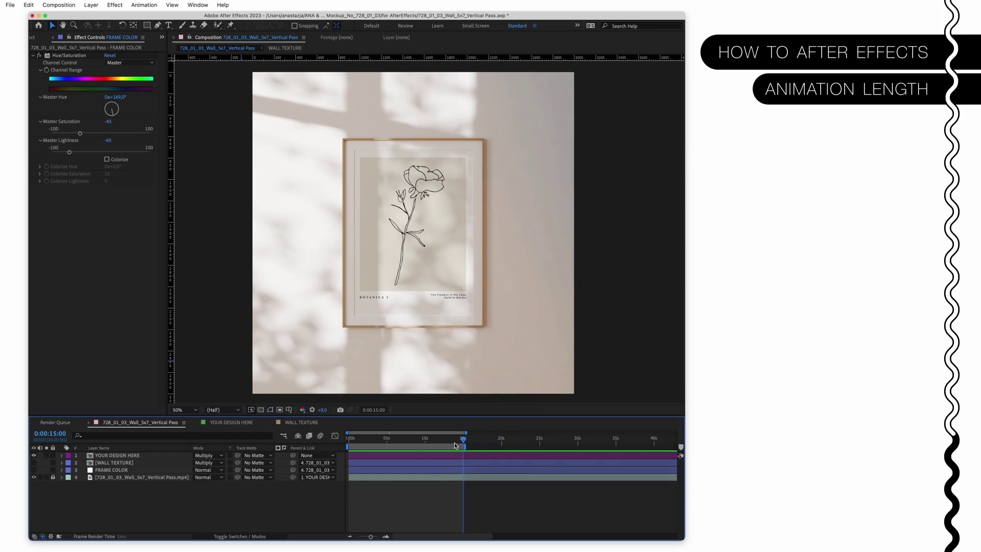
{"action": "key", "text": "space"}
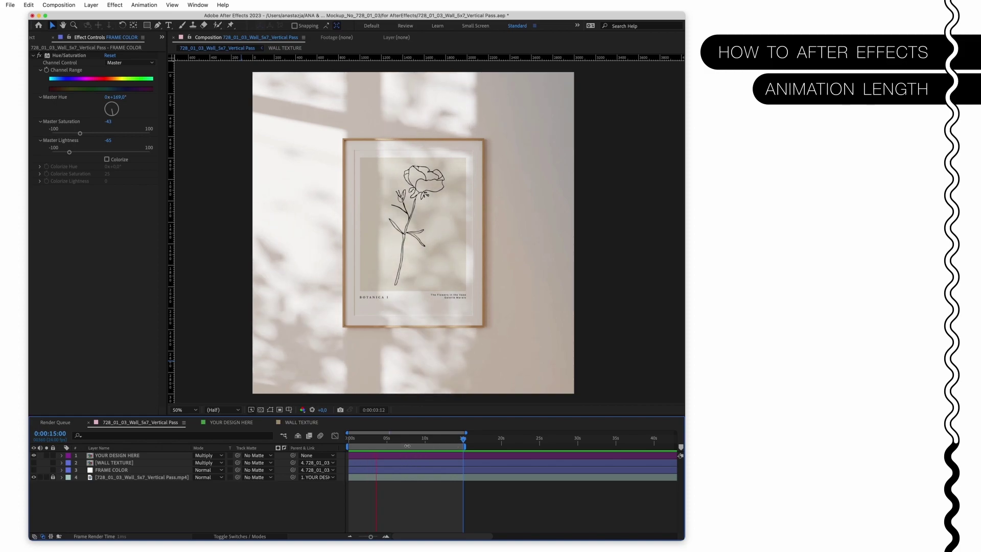
{"action": "key", "text": "space"}
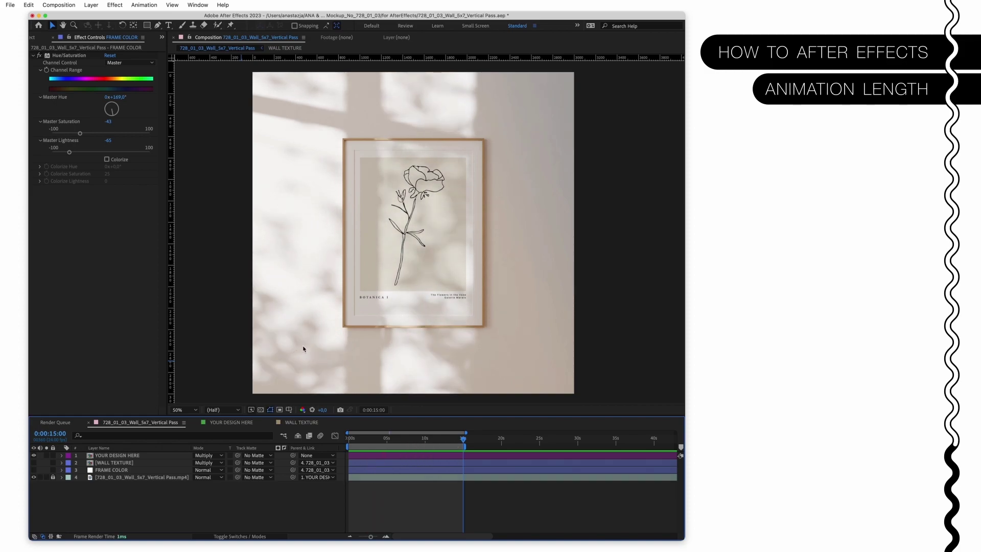
Step: Add the mockup composition to the Render Queue, outputting to 728_01_03_Wall_5x7_Vertical Pass.mov
{"action": "left_click", "coordinate": [61, 5]}
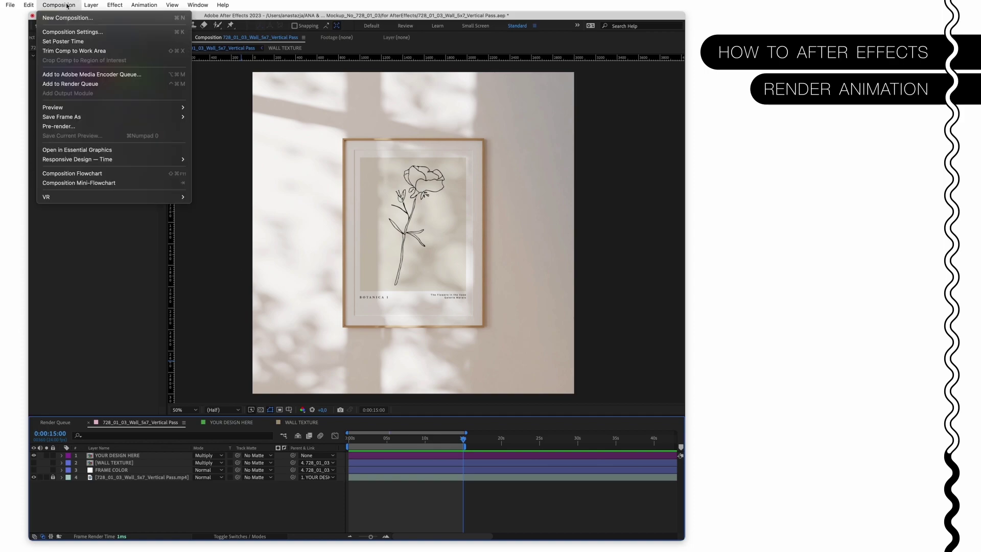
{"action": "left_click", "coordinate": [85, 88]}
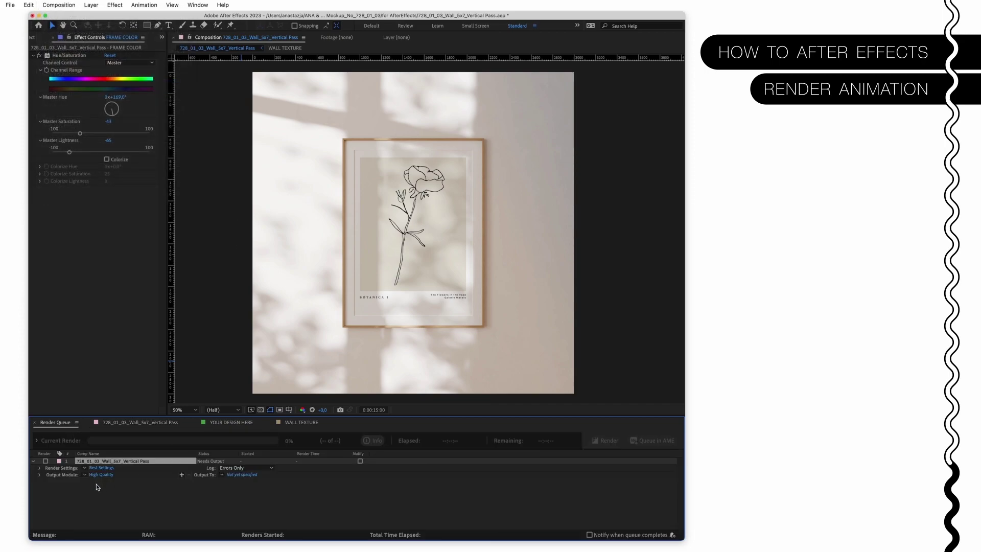
{"action": "left_click", "coordinate": [241, 476]}
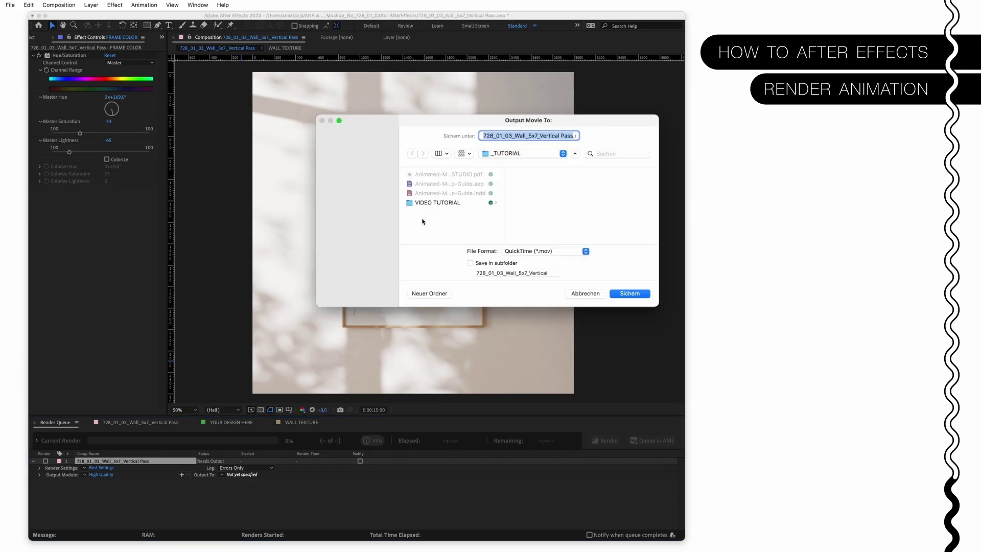
{"action": "left_click", "coordinate": [631, 293]}
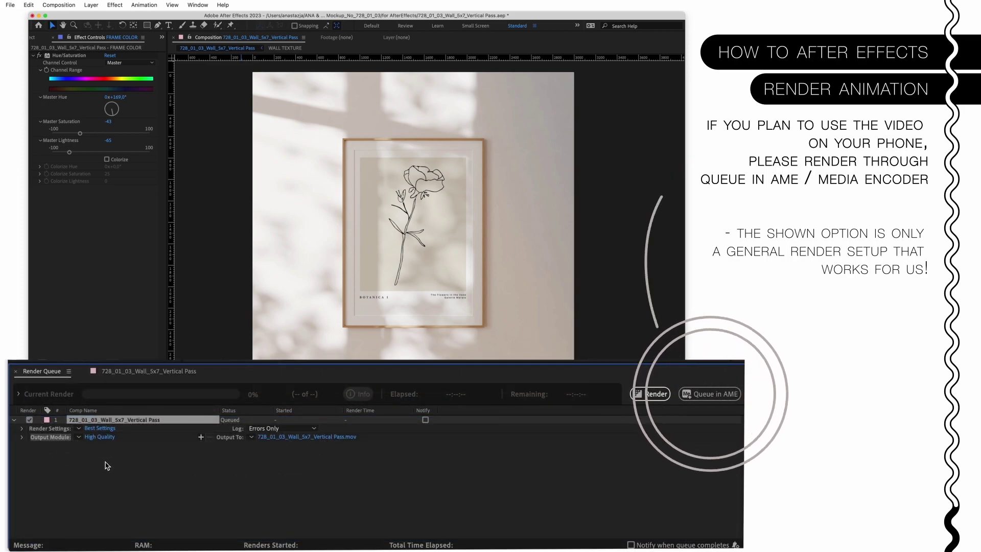
Step: Set the Output Module to 'H.264 - Match Render Settings - 40 Mbps' and render the .mp4
{"action": "left_click", "coordinate": [79, 436]}
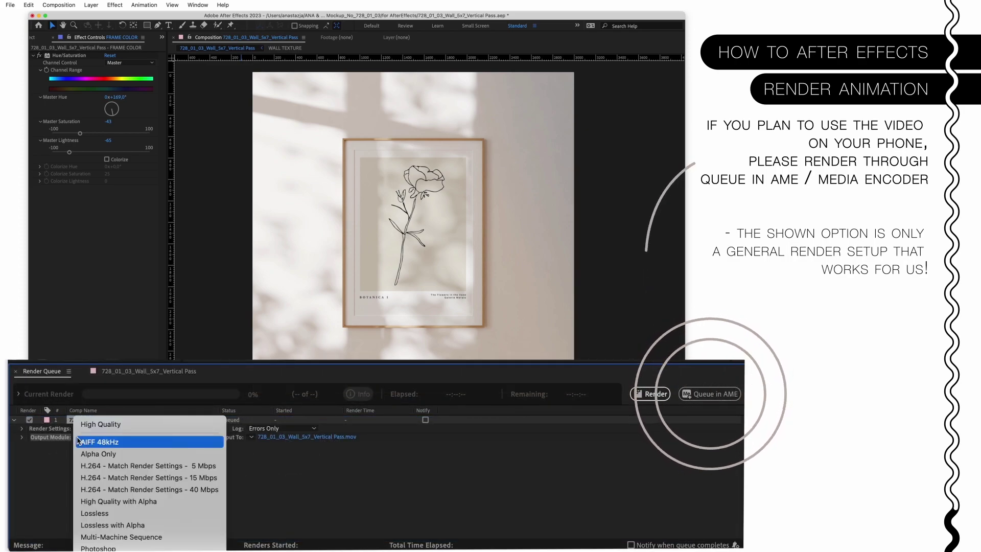
{"action": "left_click", "coordinate": [185, 491]}
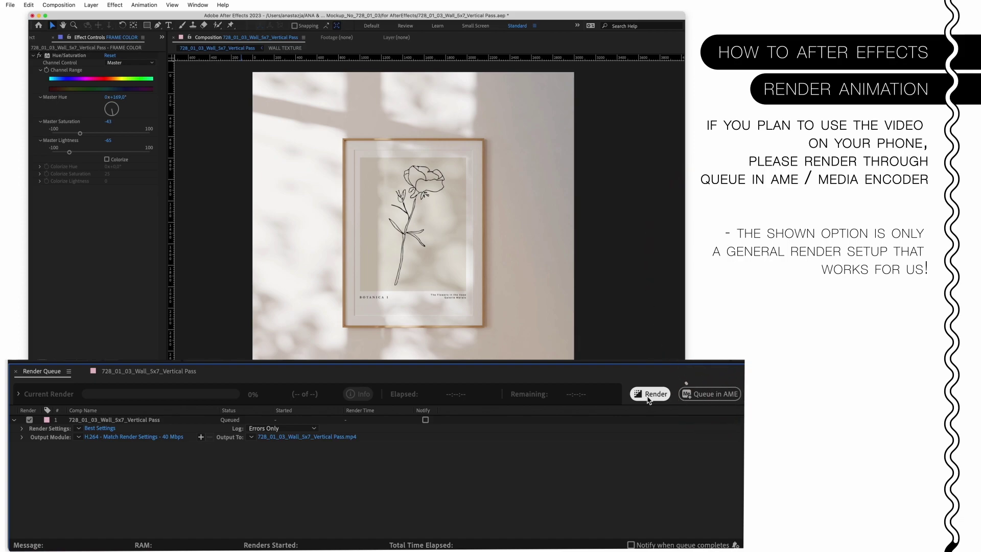
{"action": "left_click", "coordinate": [648, 397]}
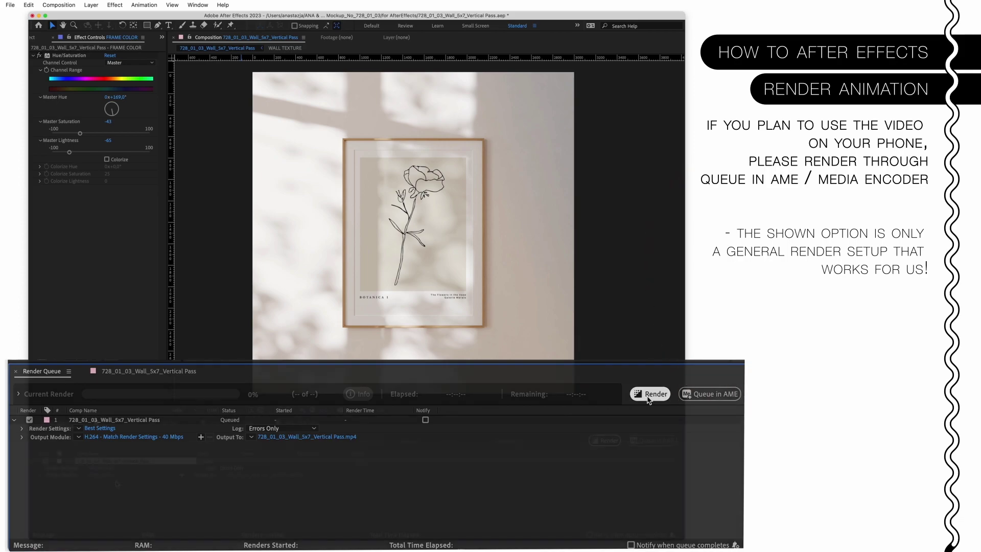